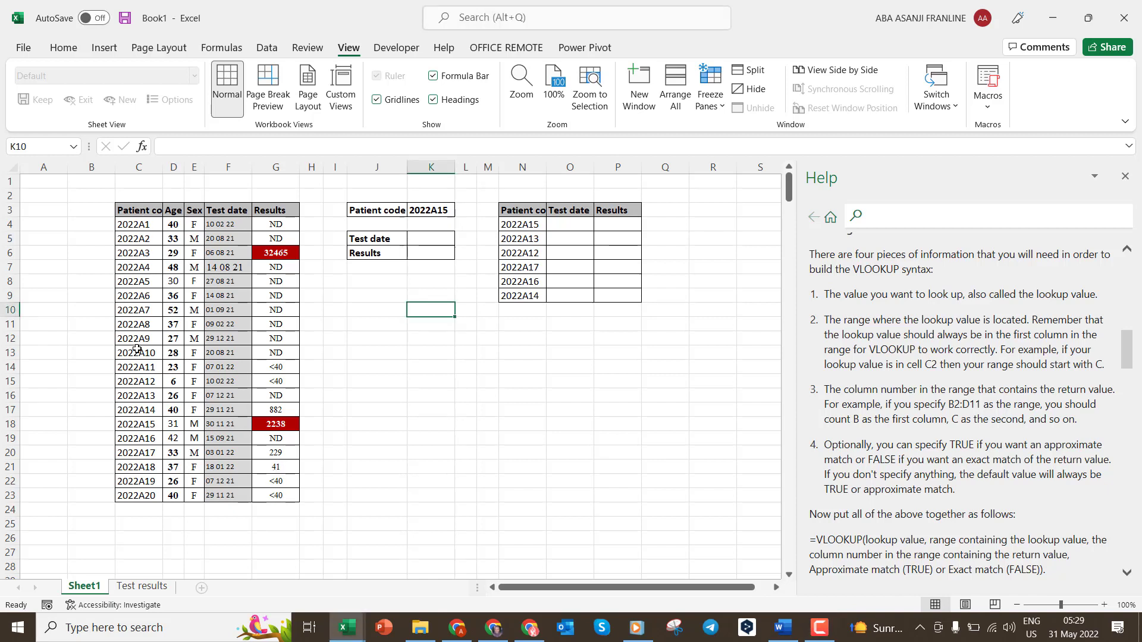
Step: Examine the patient code, test date and results columns of the source table and the row matching the code in K3
{"action": "left_click_drag", "start_coordinate": [137, 214], "coordinate": [125, 456]}
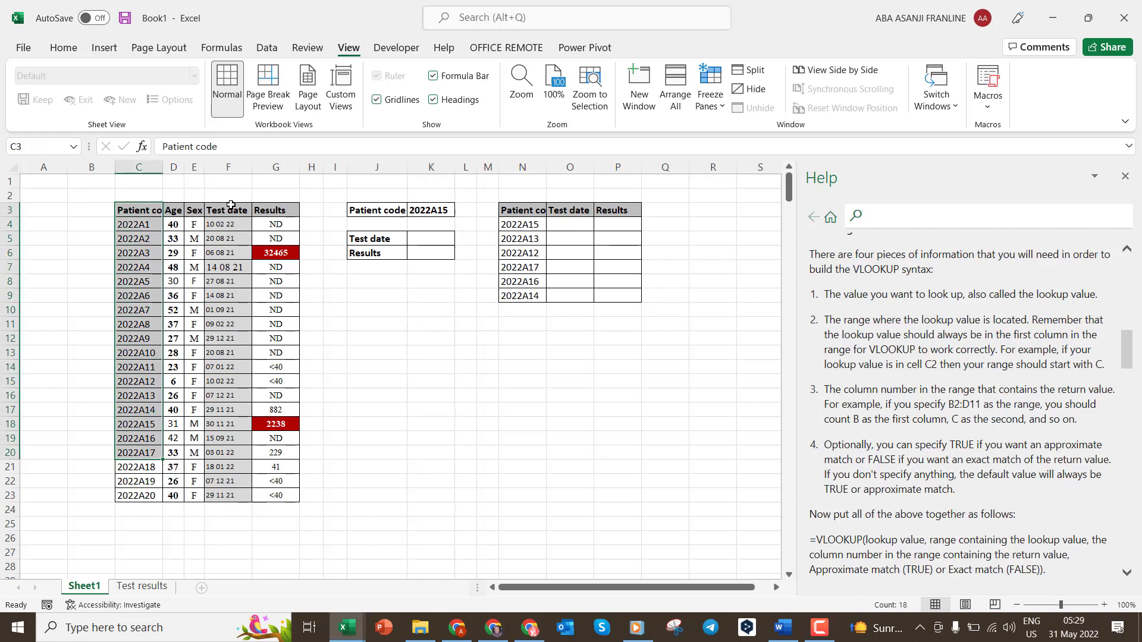
{"action": "left_click_drag", "start_coordinate": [228, 210], "coordinate": [227, 496]}
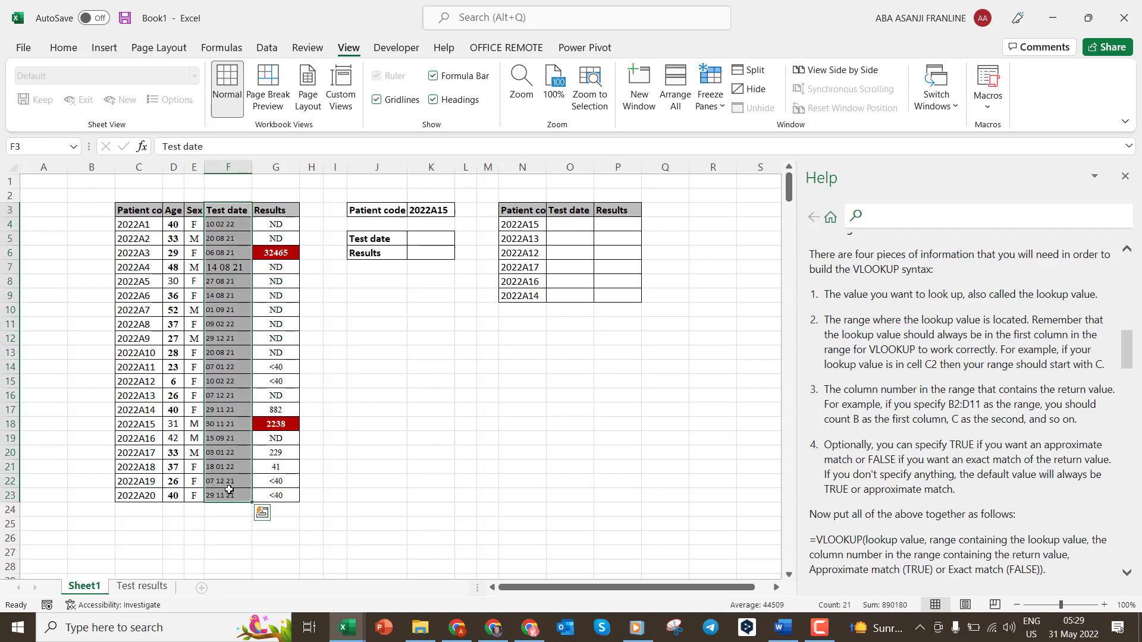
{"action": "left_click_drag", "start_coordinate": [273, 208], "coordinate": [264, 496]}
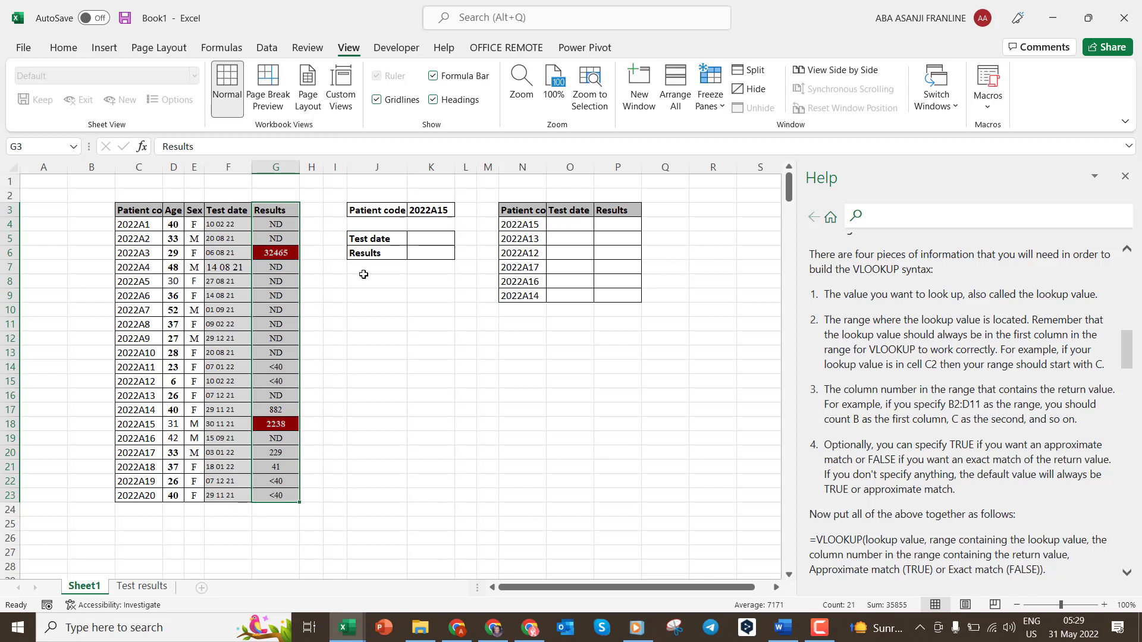
{"action": "left_click", "coordinate": [423, 239]}
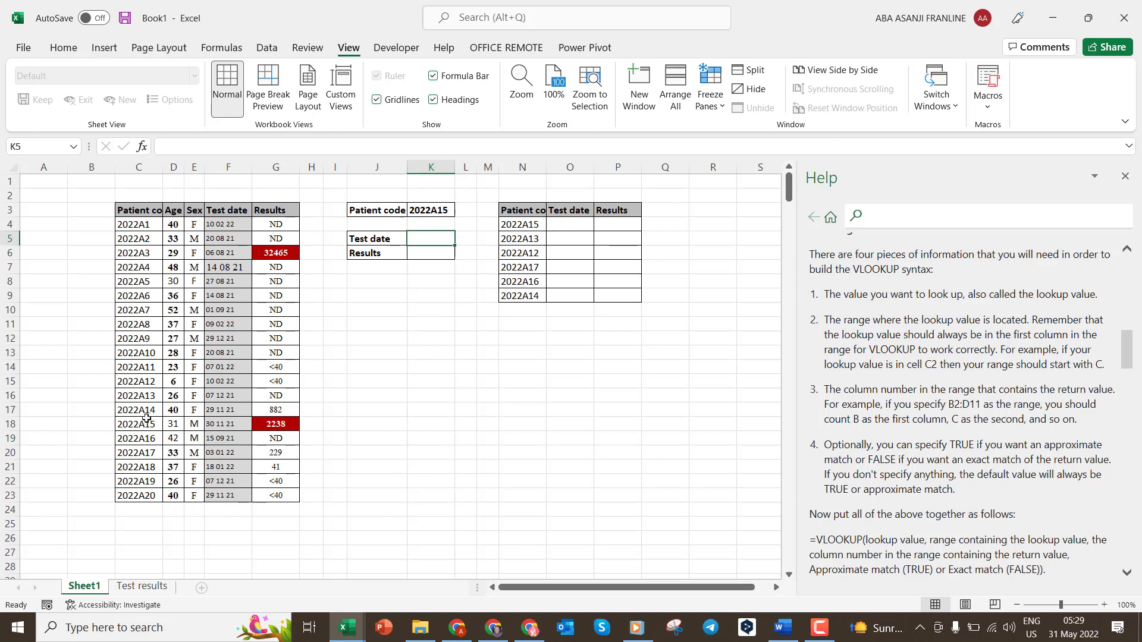
{"action": "left_click_drag", "start_coordinate": [147, 423], "coordinate": [279, 424]}
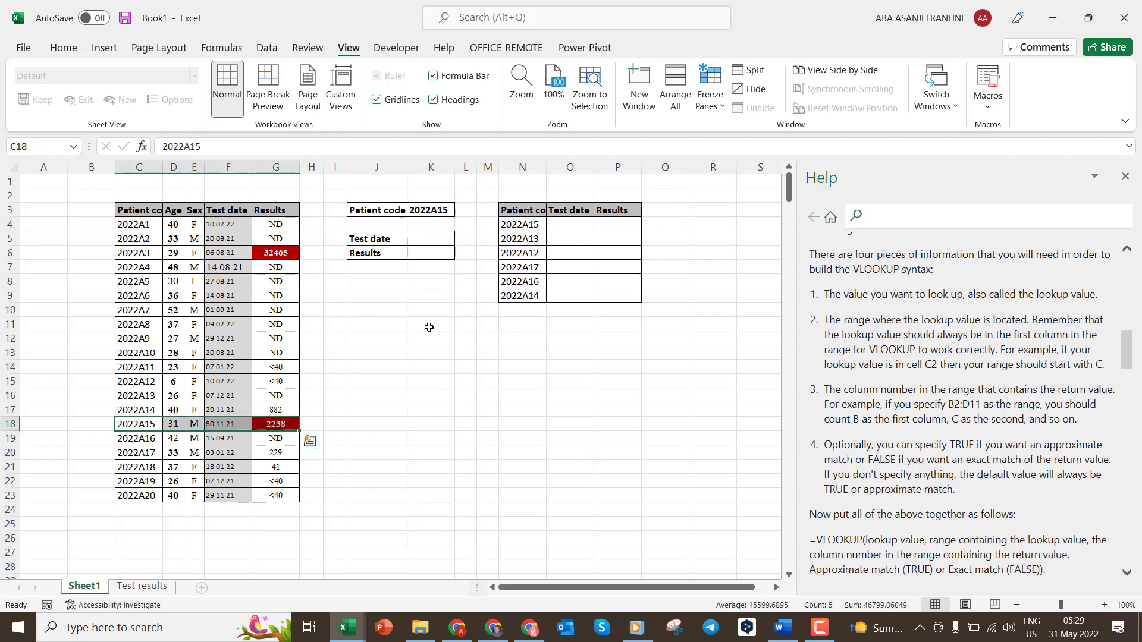
Step: Begin a VLOOKUP formula in the Test date cell K5
{"action": "left_click", "coordinate": [414, 240]}
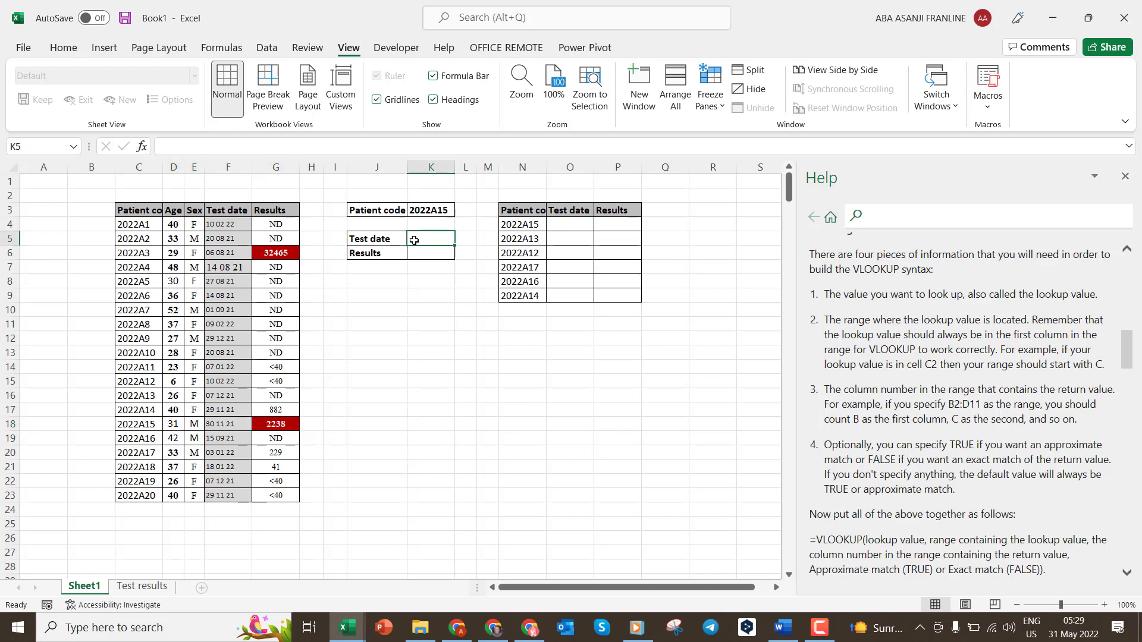
{"action": "type", "text": "="}
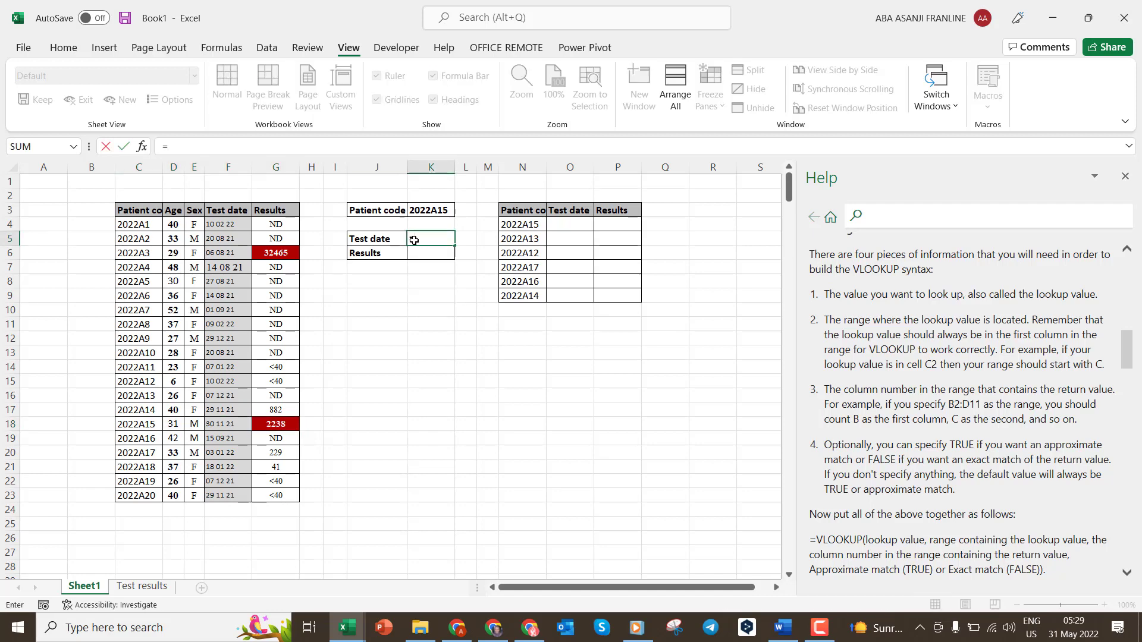
{"action": "type", "text": "voo="}
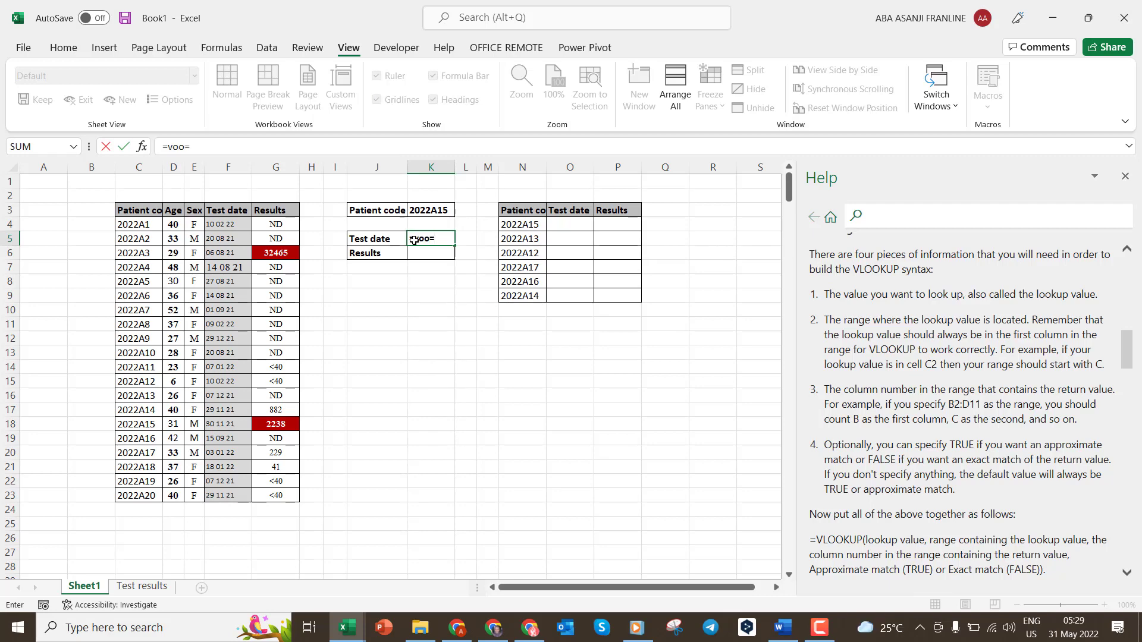
{"action": "key", "text": "BackSpace"}
{"action": "key", "text": "BackSpace"}
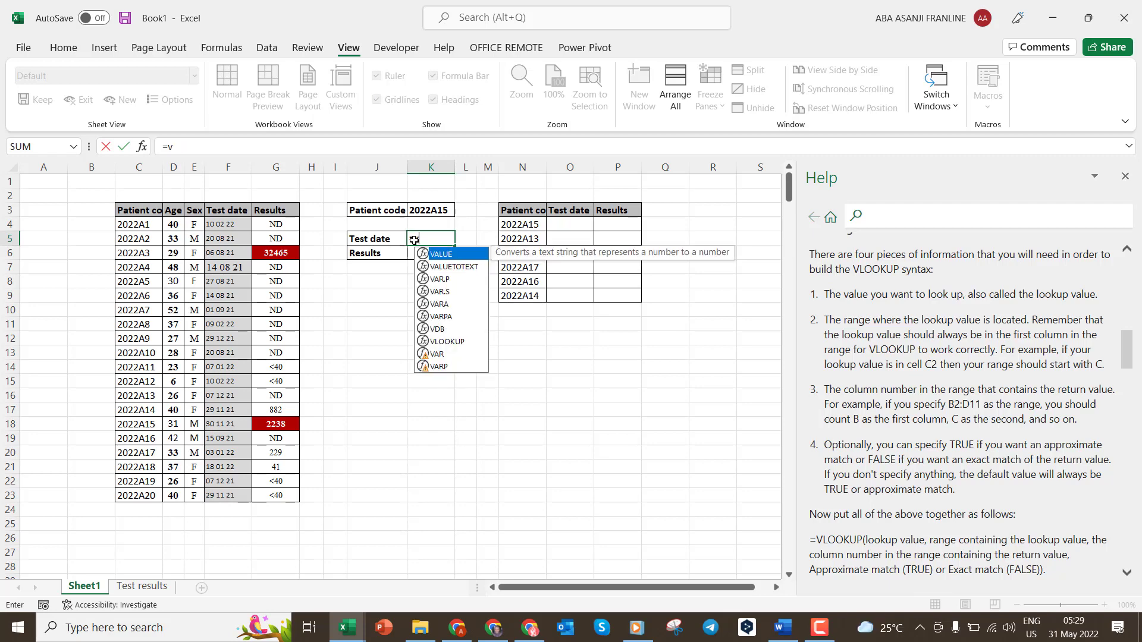
{"action": "type", "text": "loo"}
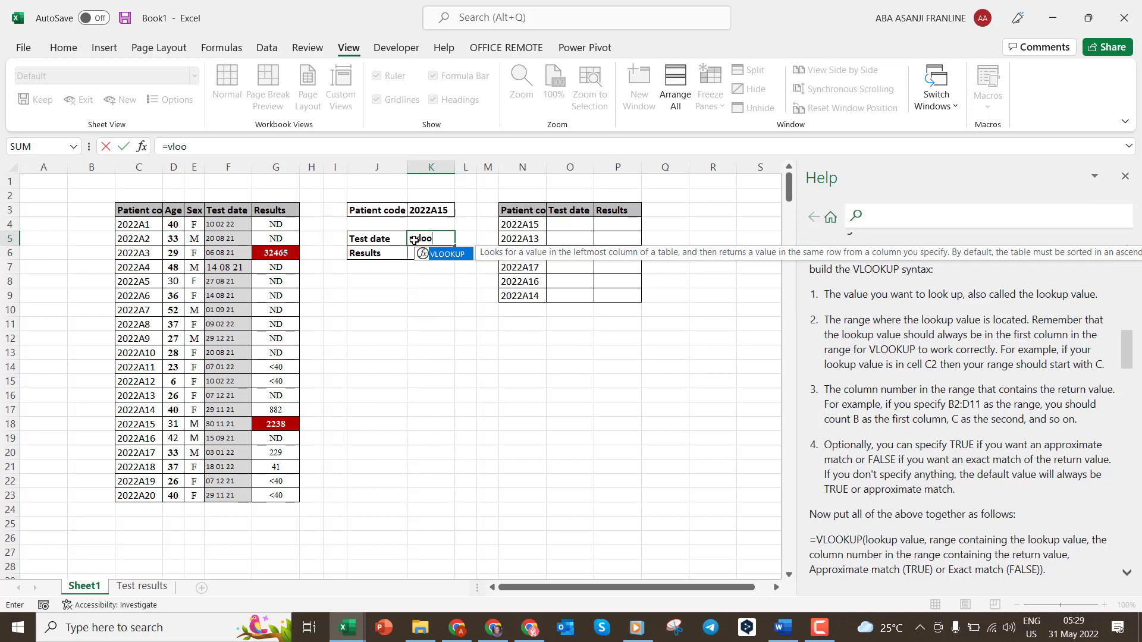
{"action": "double_click", "coordinate": [445, 256]}
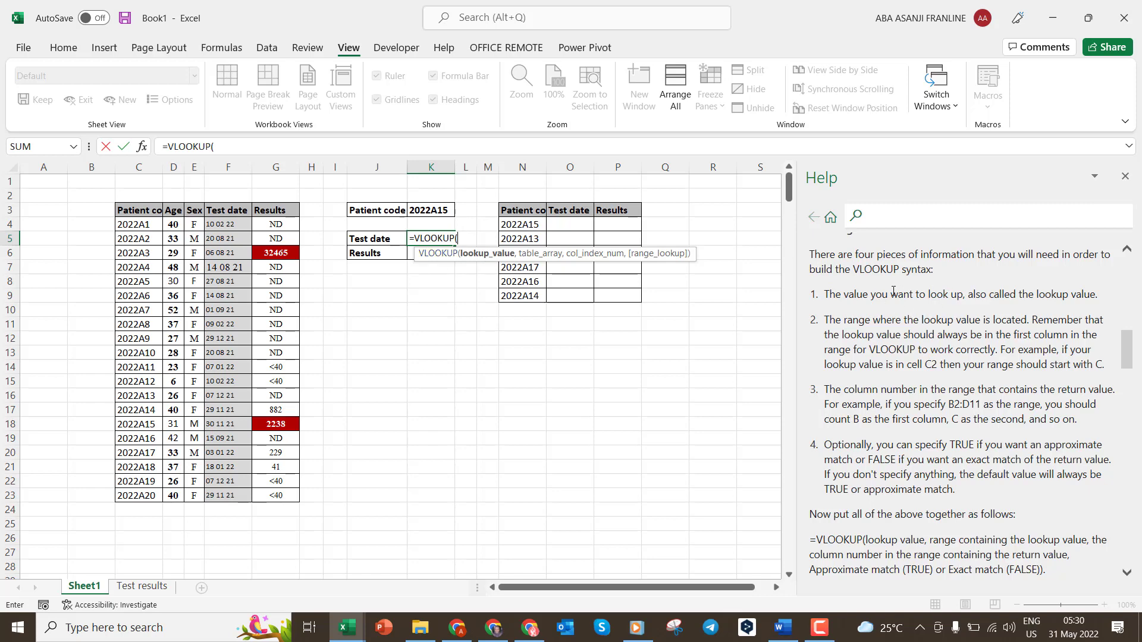
Step: Read through the VLOOKUP help article for the four arguments and the order in which the syntax combines them
{"action": "scroll", "coordinate": [922, 299], "scroll_direction": "up", "scroll_amount": 2}
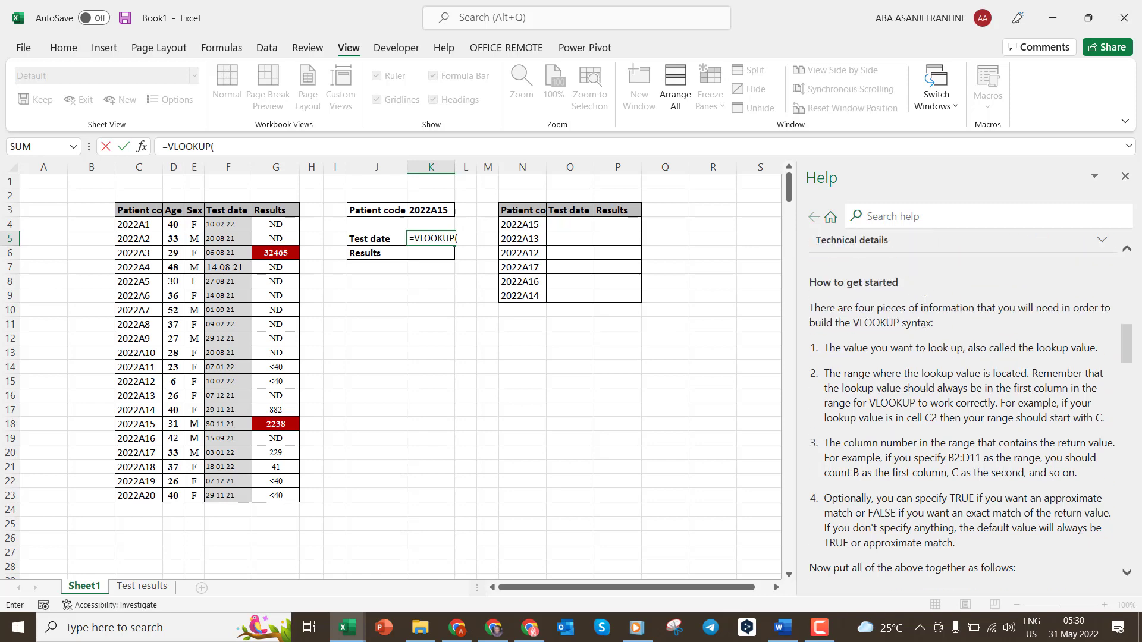
{"action": "scroll", "coordinate": [922, 299], "scroll_direction": "down", "scroll_amount": 4}
{"action": "scroll", "coordinate": [978, 311], "scroll_direction": "up", "scroll_amount": 2}
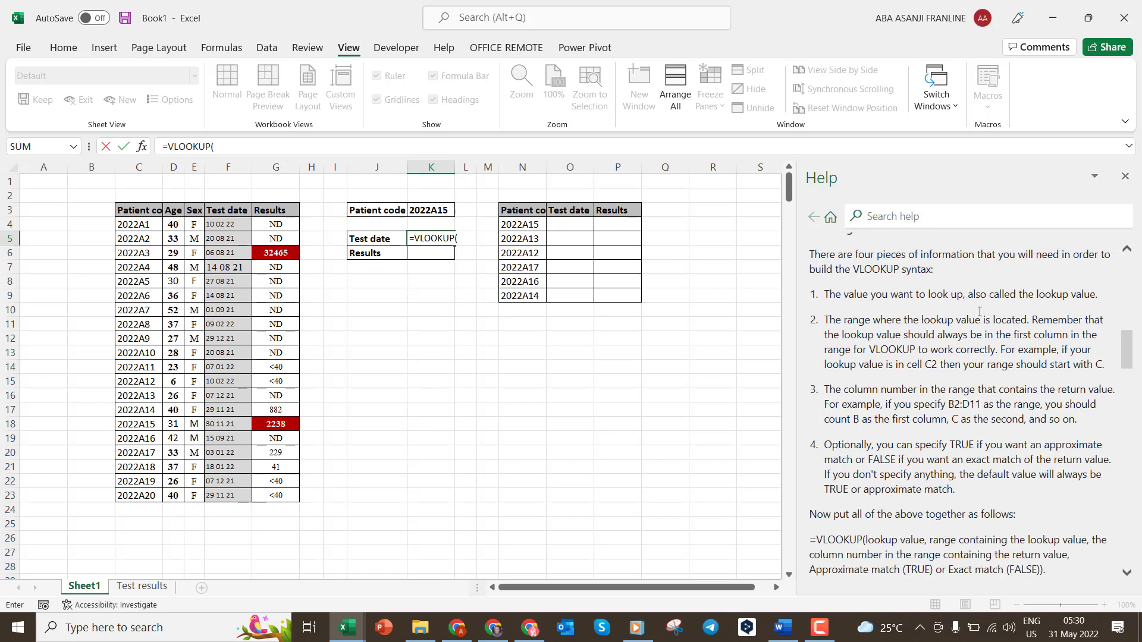
{"action": "scroll", "coordinate": [962, 419], "scroll_direction": "up", "scroll_amount": 5}
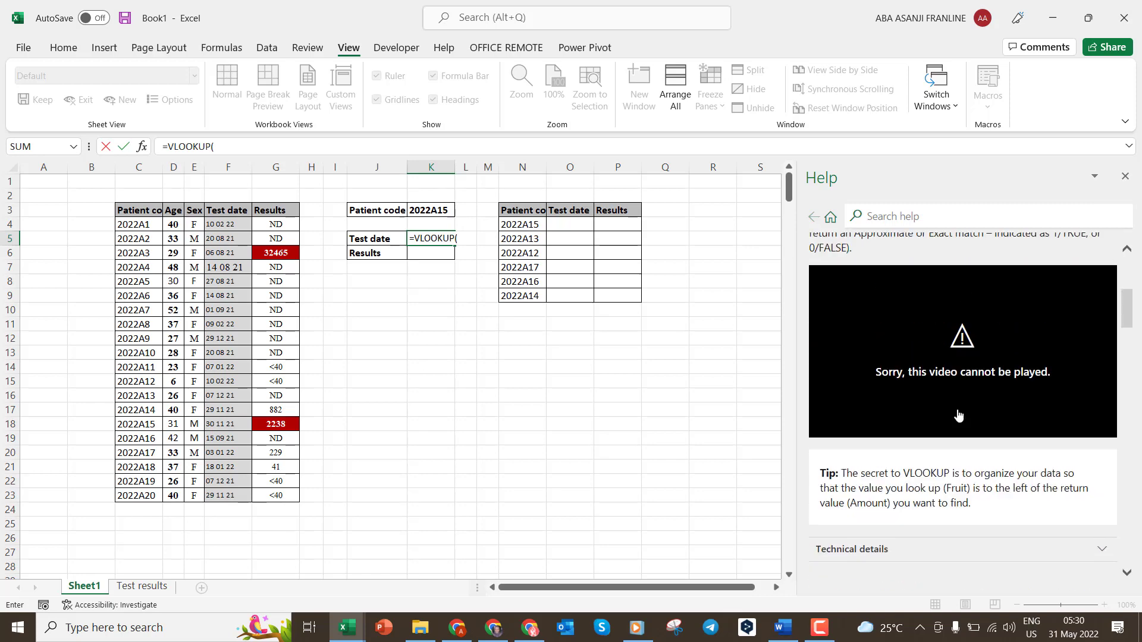
{"action": "scroll", "coordinate": [962, 419], "scroll_direction": "down", "scroll_amount": 3}
{"action": "scroll", "coordinate": [958, 411], "scroll_direction": "down", "scroll_amount": 3}
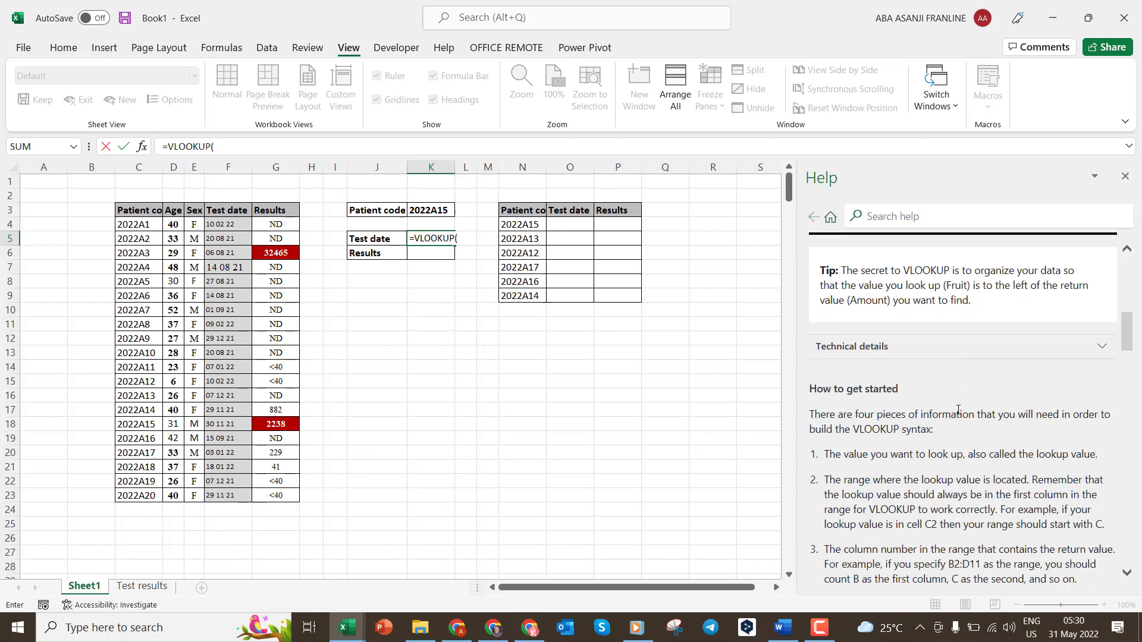
{"action": "scroll", "coordinate": [958, 410], "scroll_direction": "down", "scroll_amount": 5}
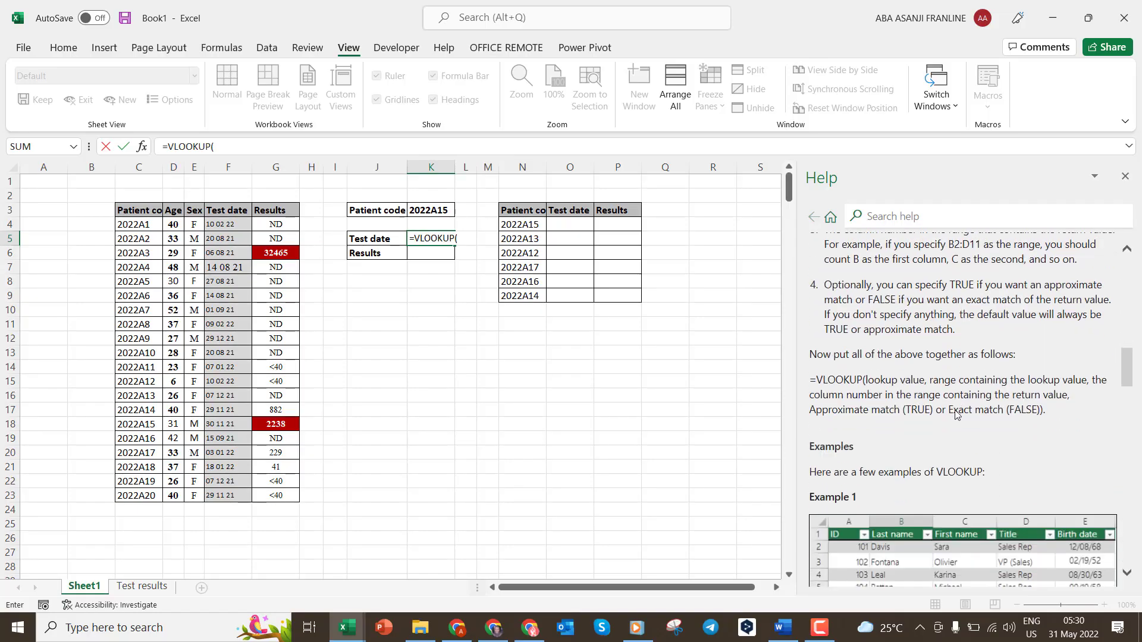
{"action": "scroll", "coordinate": [955, 415], "scroll_direction": "down", "scroll_amount": 2}
{"action": "scroll", "coordinate": [955, 411], "scroll_direction": "up", "scroll_amount": 5}
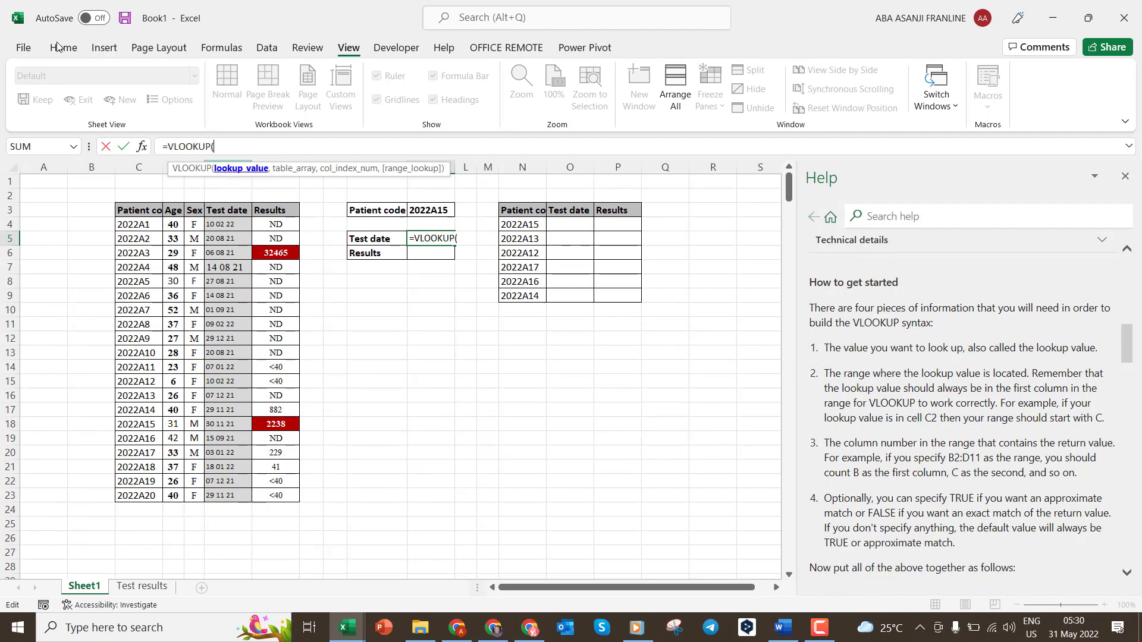
Step: Complete the K5 formula as =VLOOKUP(K3,C4:G23,4,0) to return the test date for the patient code in K3
{"action": "left_click", "coordinate": [424, 212]}
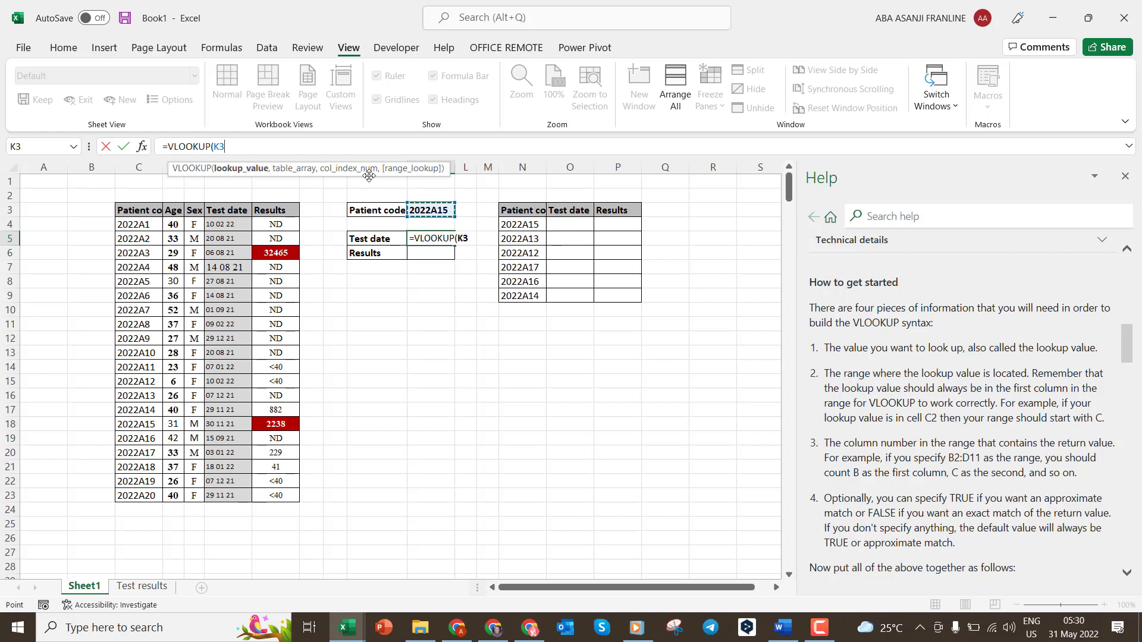
{"action": "left_click_drag", "start_coordinate": [368, 176], "coordinate": [348, 196]}
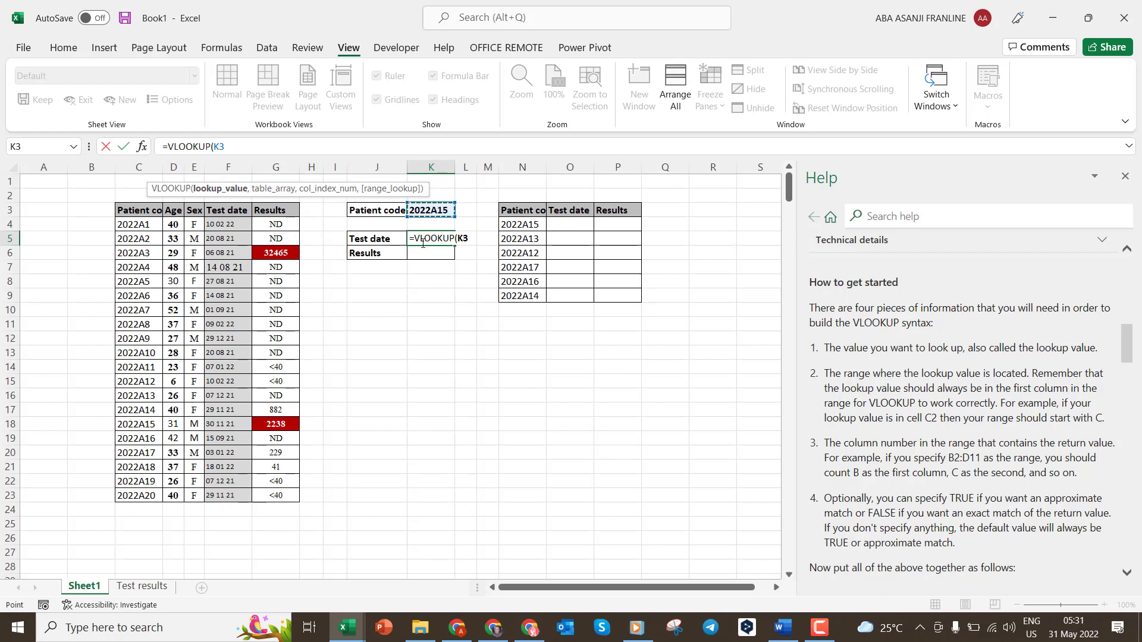
{"action": "type", "text": ","}
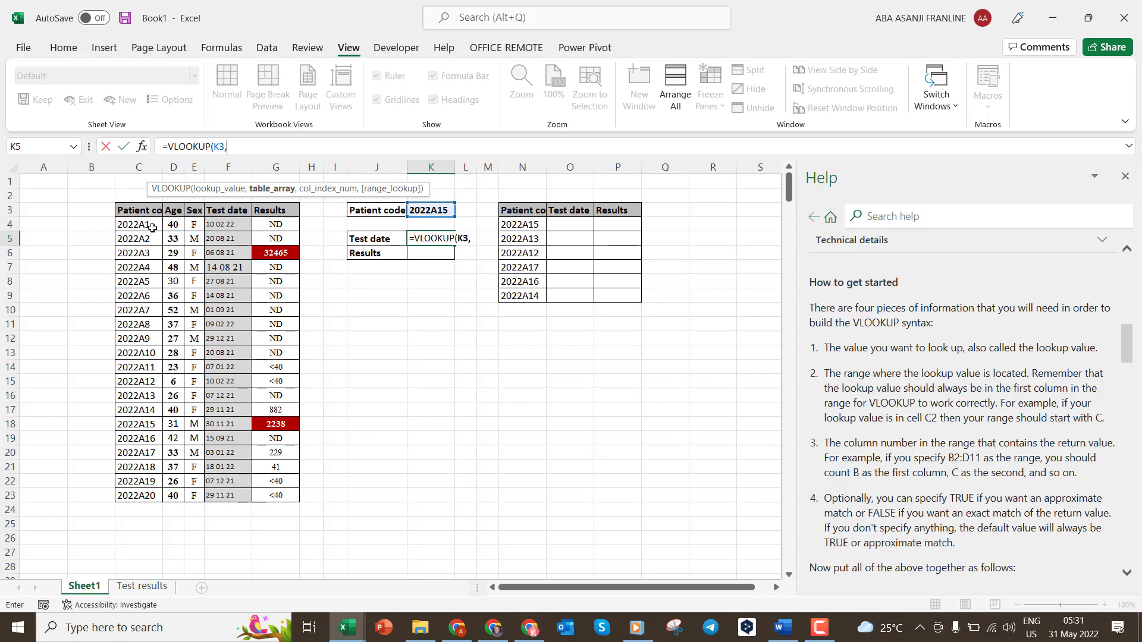
{"action": "left_click_drag", "start_coordinate": [146, 225], "coordinate": [261, 490]}
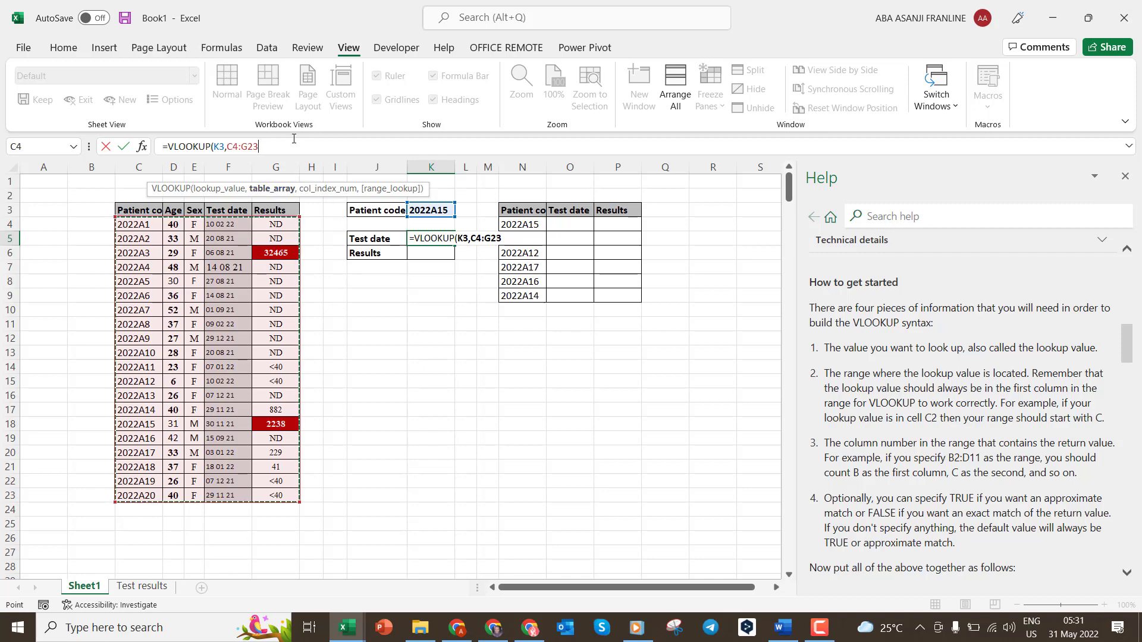
{"action": "type", "text": ","}
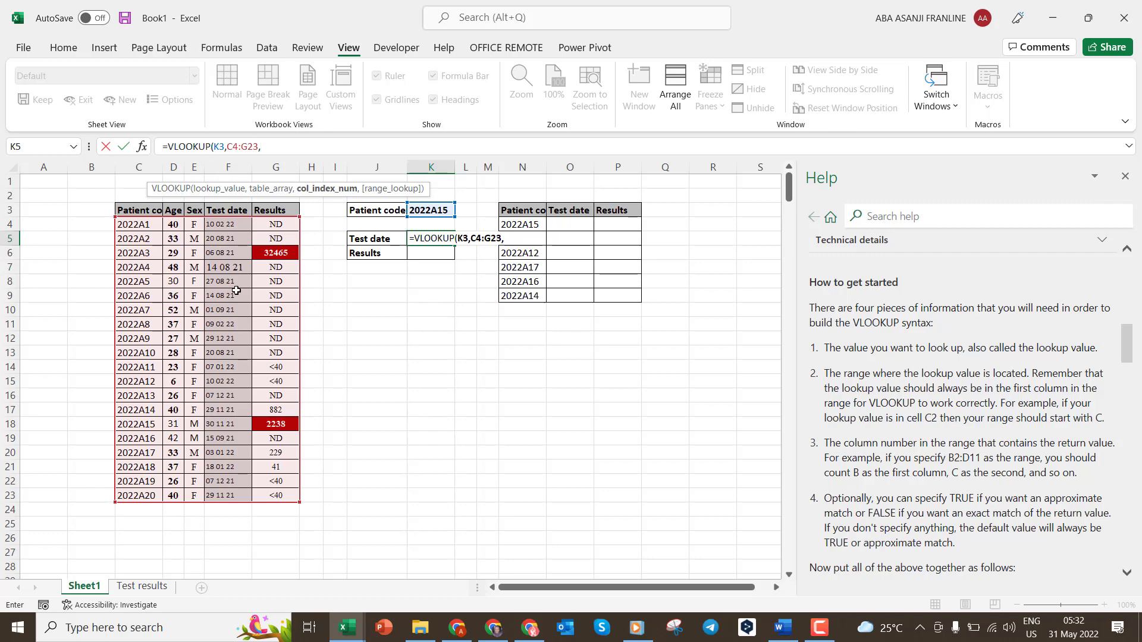
{"action": "type", "text": "4,"}
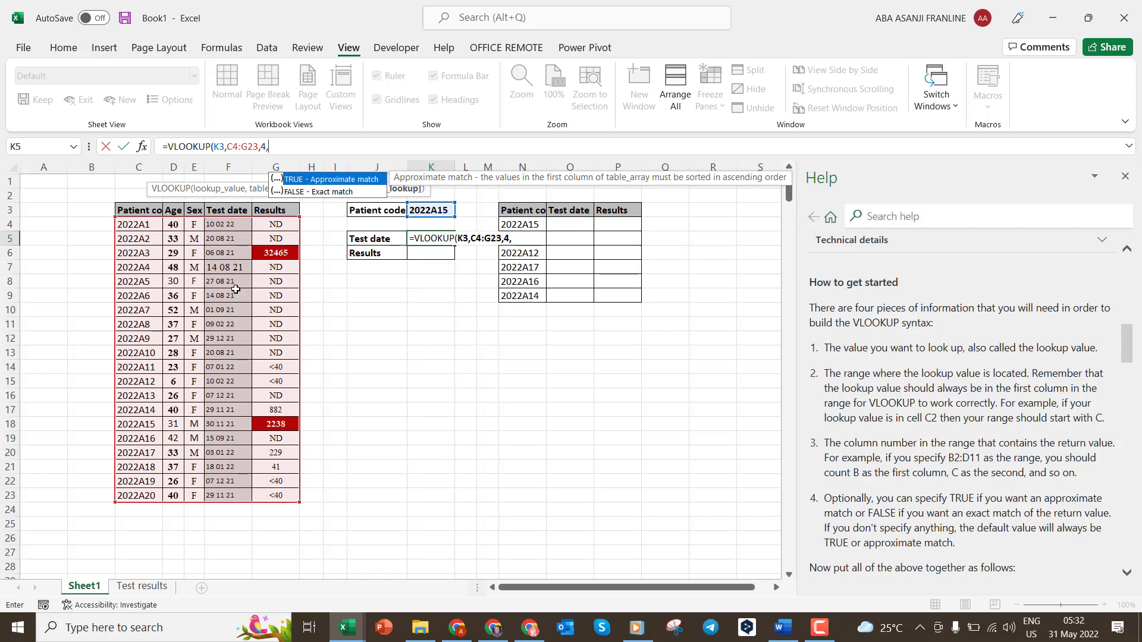
{"action": "type", "text": "0"}
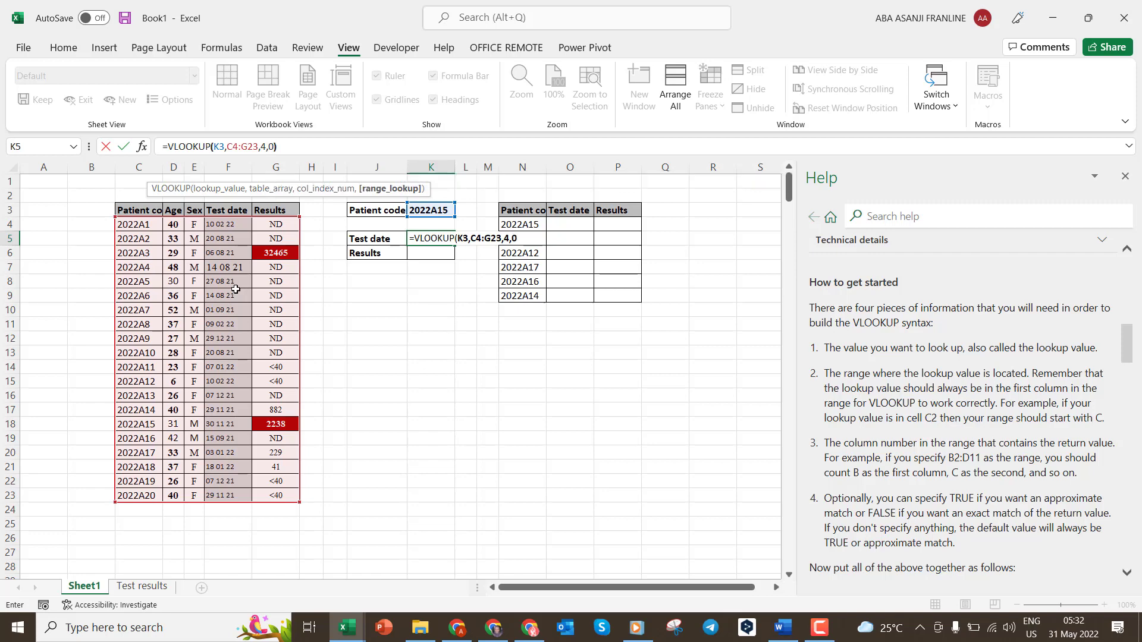
{"action": "type", "text": ")"}
{"action": "key", "text": "Return"}
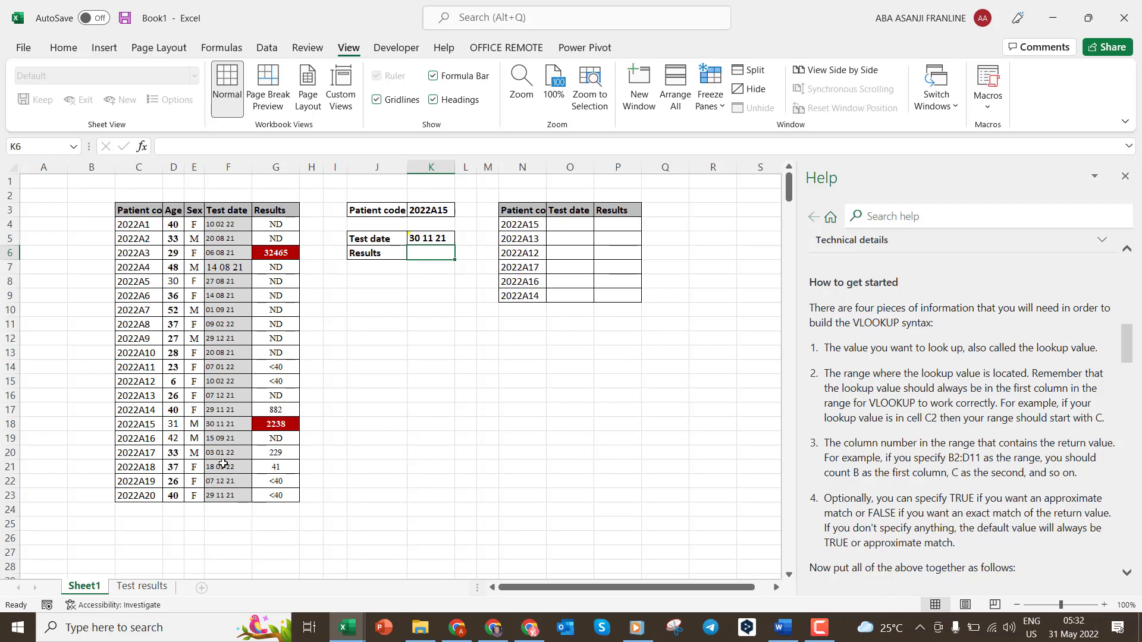
Step: Check the matching test date in F18 and copy the K5 formula text unchanged into the Results cell K6
{"action": "left_click", "coordinate": [221, 428]}
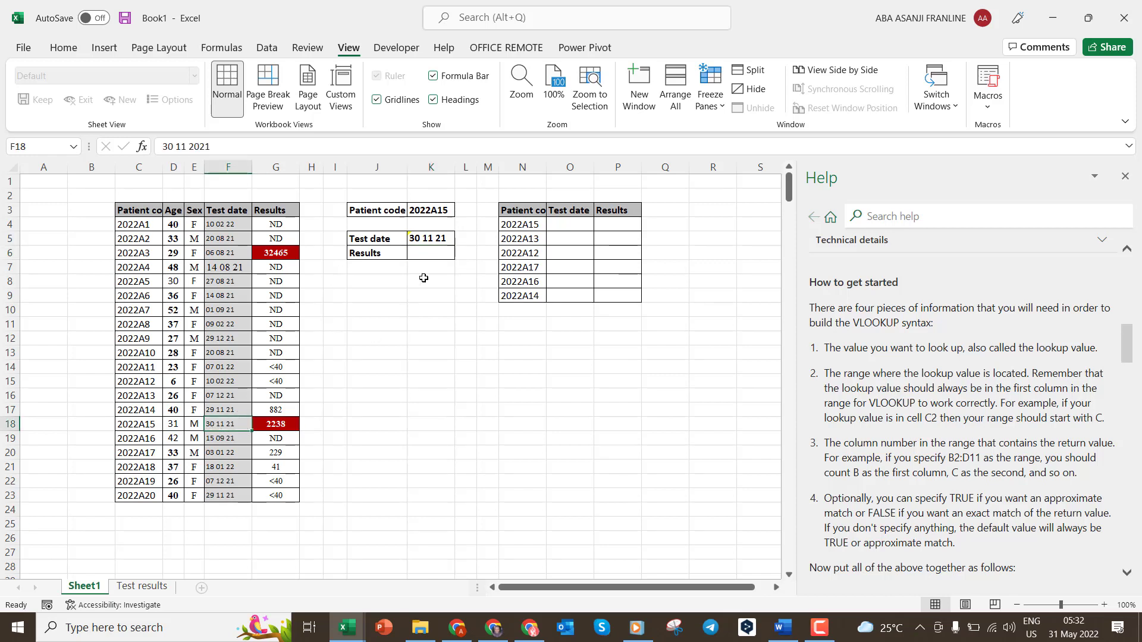
{"action": "left_click", "coordinate": [429, 237]}
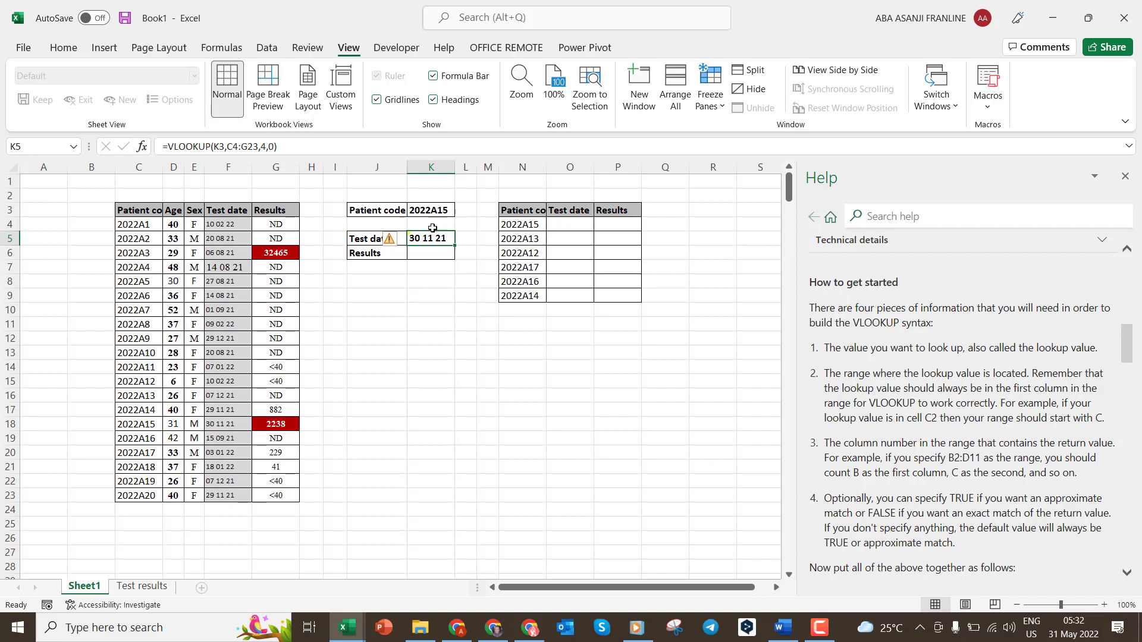
{"action": "left_click", "coordinate": [290, 145]}
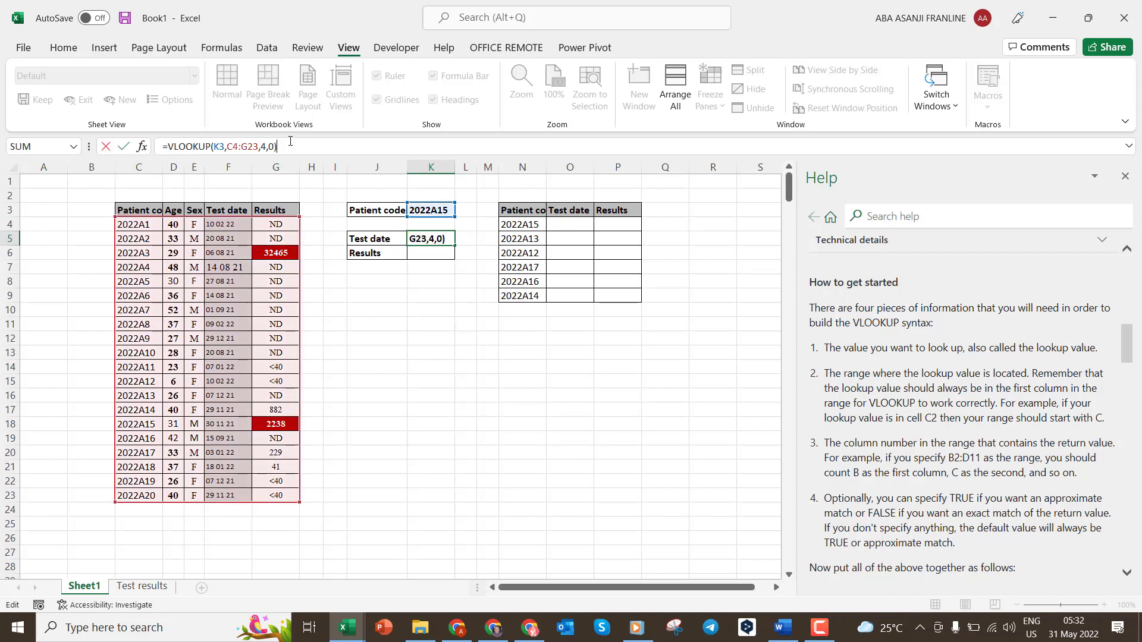
{"action": "left_click_drag", "start_coordinate": [277, 146], "coordinate": [162, 146]}
{"action": "key", "text": "ctrl+c"}
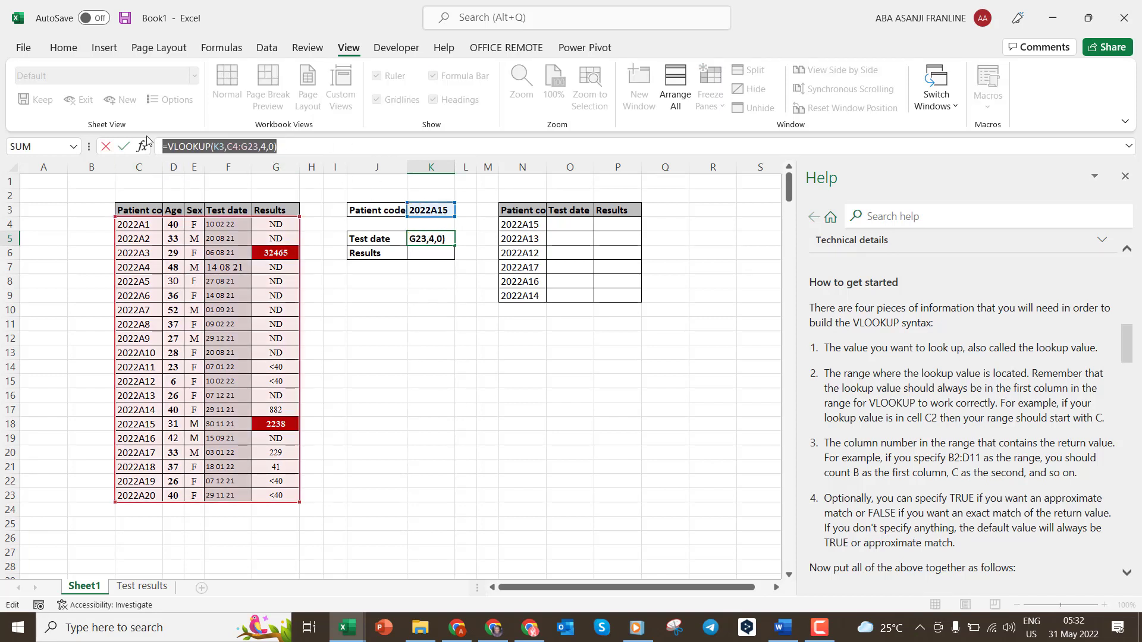
{"action": "left_click", "coordinate": [428, 252]}
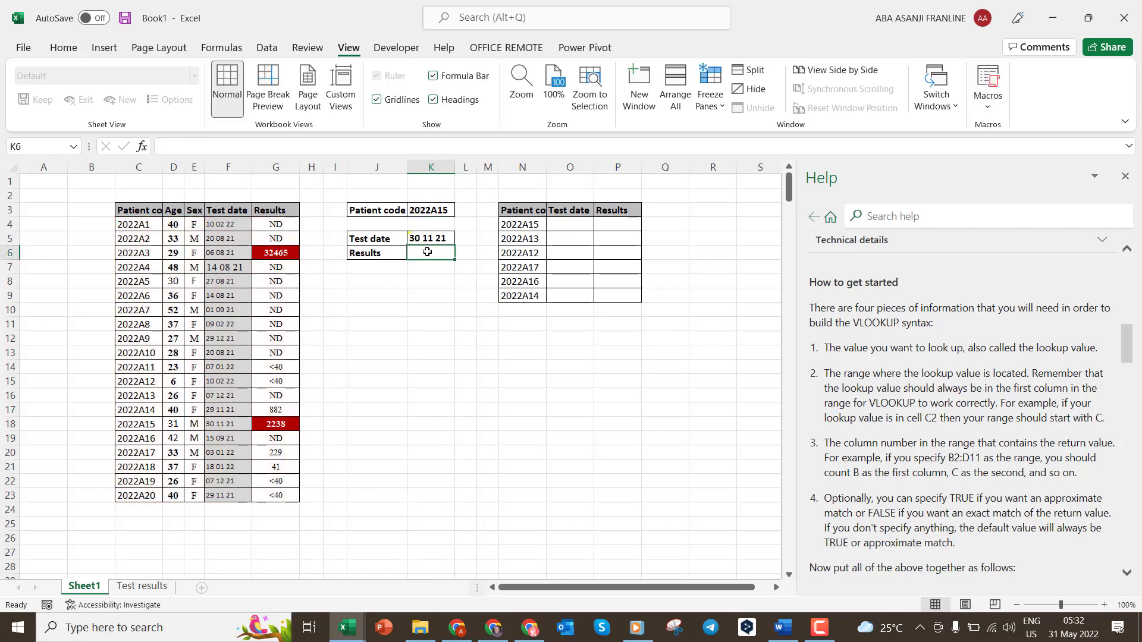
{"action": "left_click", "coordinate": [289, 149]}
{"action": "key", "text": "ctrl+v"}
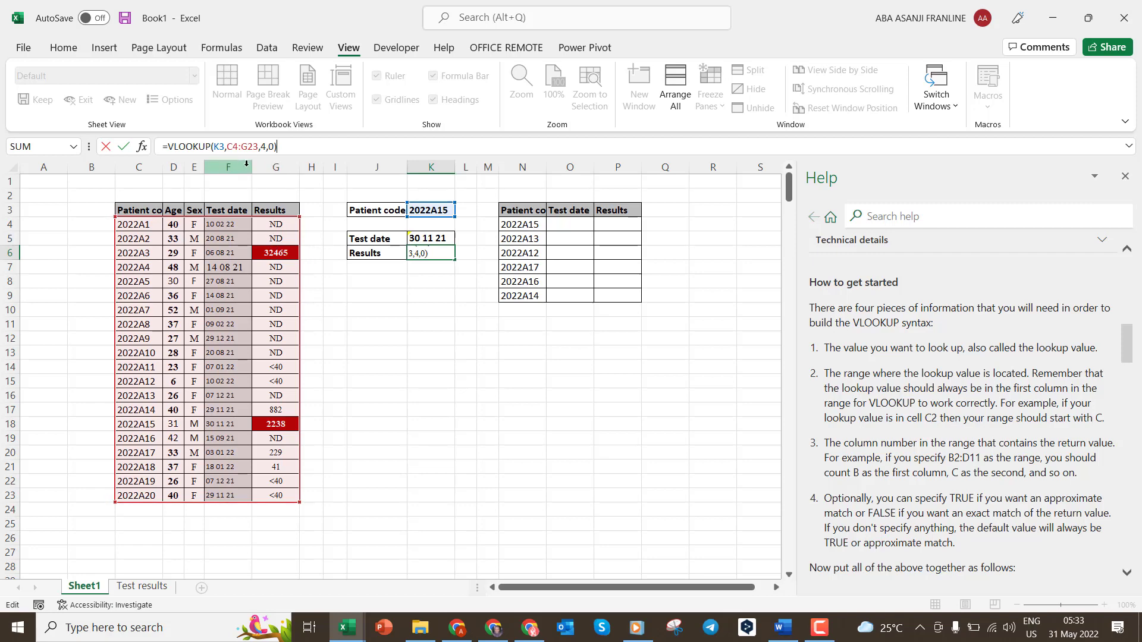
Step: Set the column index in the K6 lookup formula to 5 so that it returns the patient's result
{"action": "left_click", "coordinate": [267, 148]}
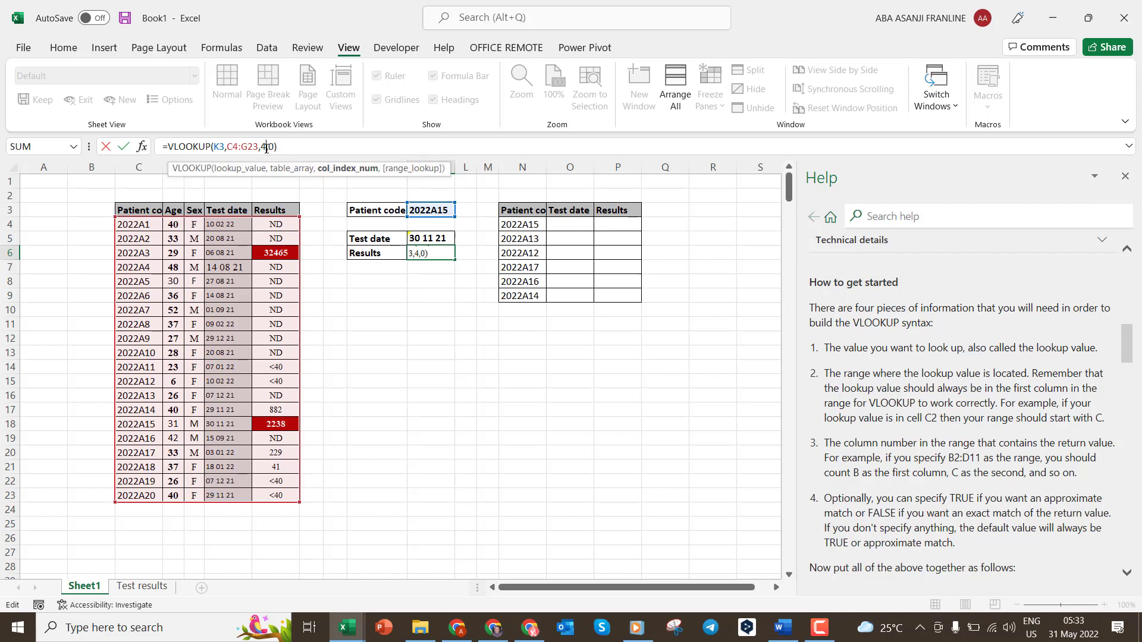
{"action": "key", "text": "BackSpace"}
{"action": "type", "text": "5"}
{"action": "key", "text": "Return"}
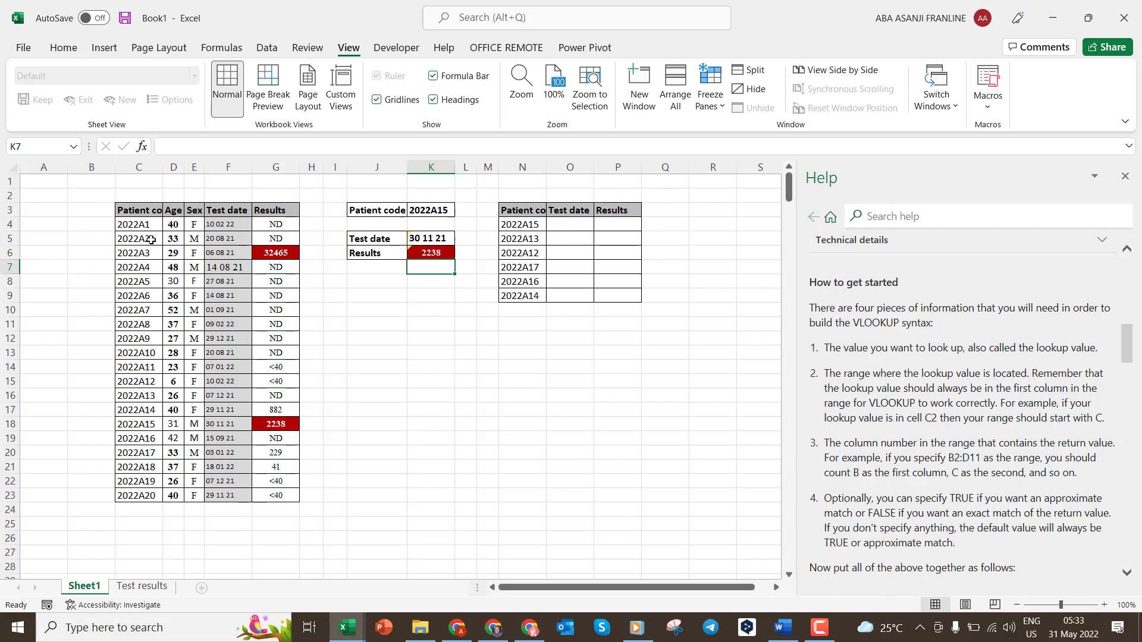
Step: Number the source table's rows from 1 to 20 in B4:B23, beside the patient codes
{"action": "left_click", "coordinate": [111, 225]}
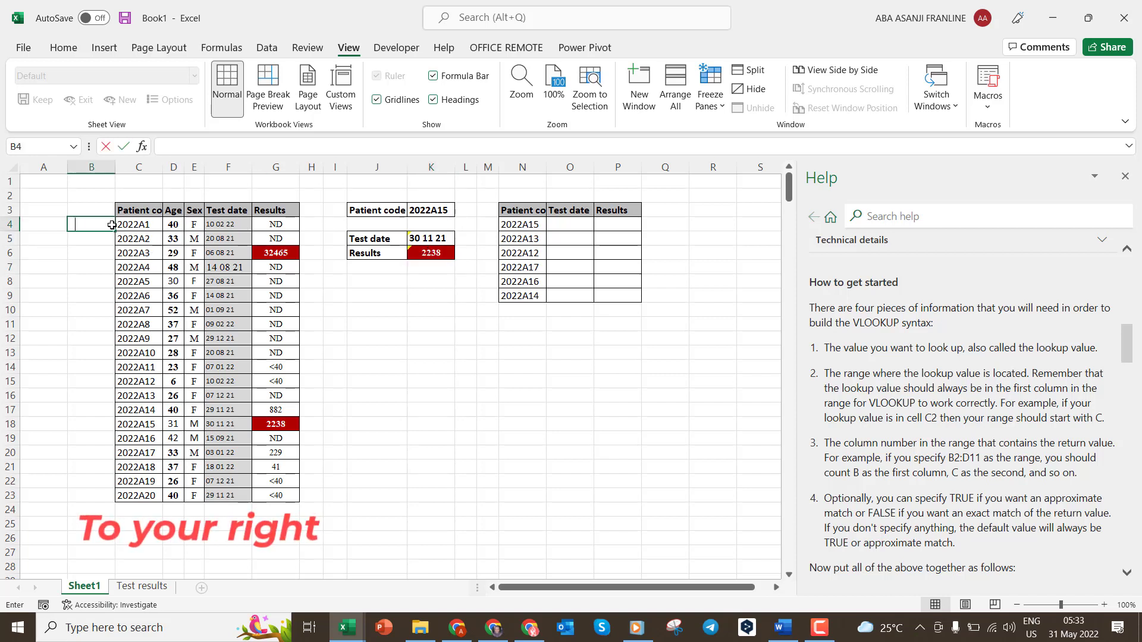
{"action": "key", "text": "Down"}
{"action": "type", "text": "1"}
{"action": "key", "text": "Return"}
{"action": "type", "text": "3"}
{"action": "key", "text": "Return"}
{"action": "type", "text": "4"}
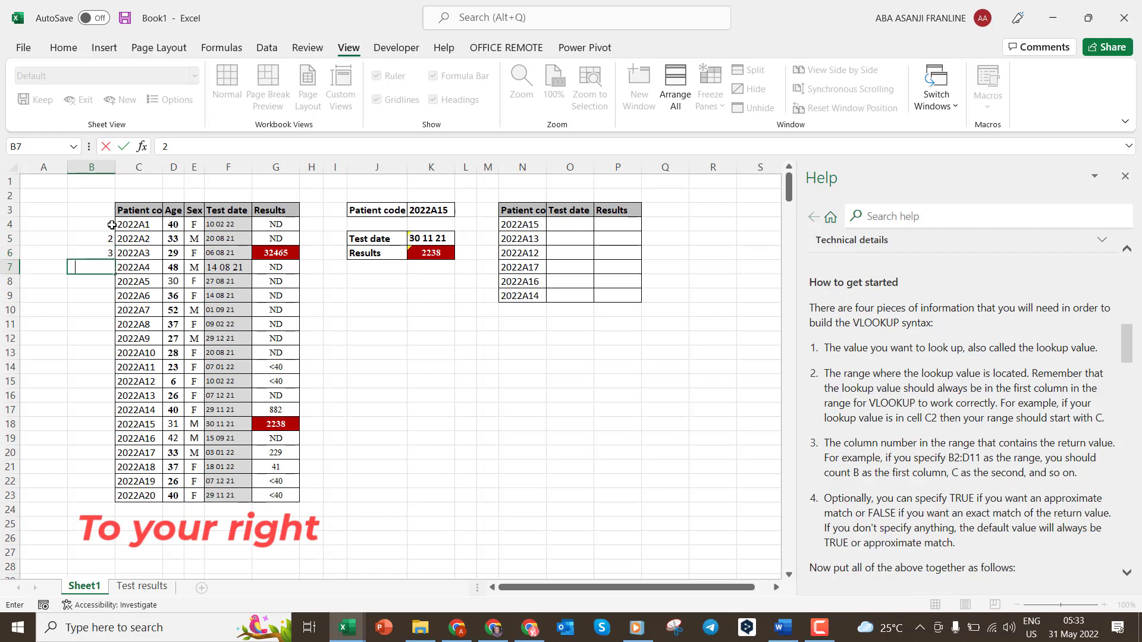
{"action": "left_click_drag", "start_coordinate": [112, 224], "coordinate": [115, 265]}
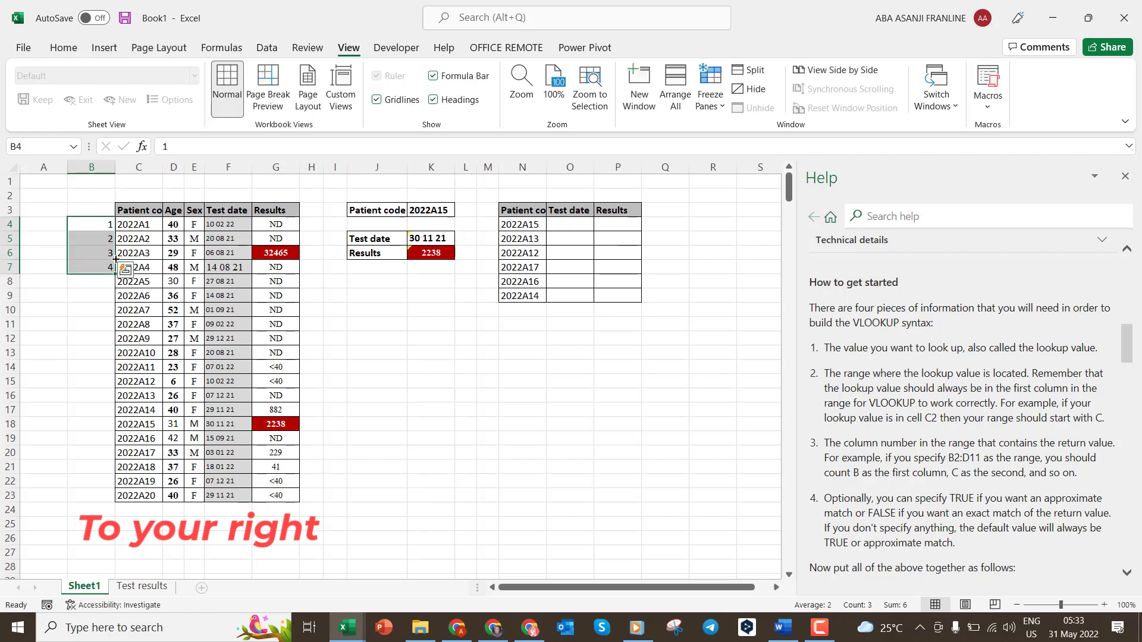
{"action": "double_click", "coordinate": [115, 274]}
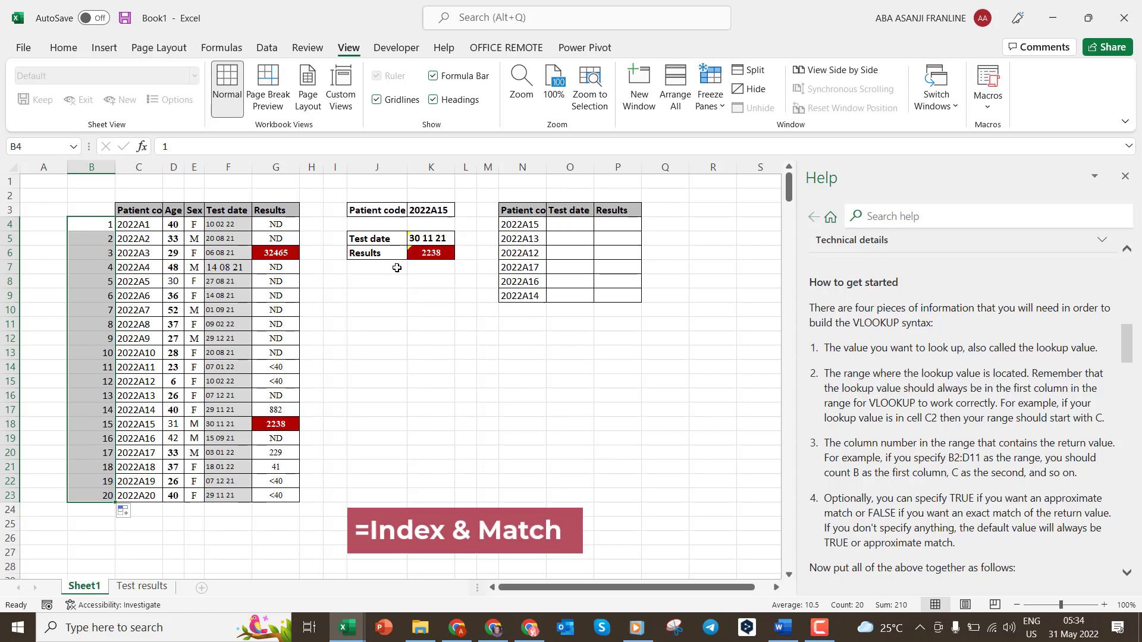
{"action": "left_click", "coordinate": [336, 306]}
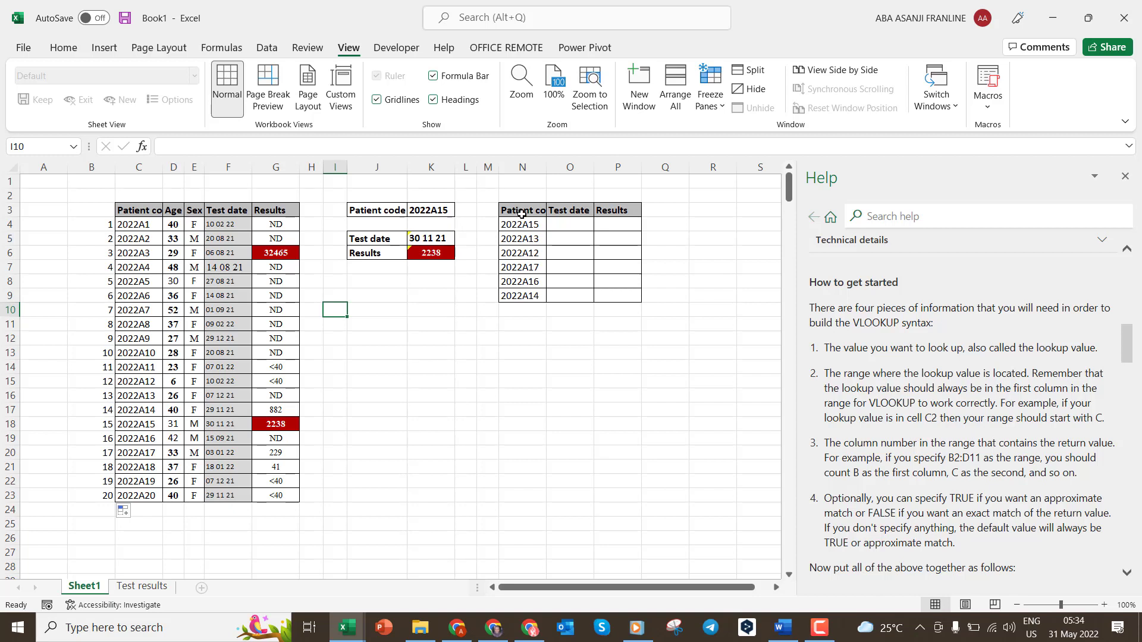
Step: Copy the K5 lookup formula text unchanged into O4, the first Test date cell of the multi-patient table
{"action": "left_click_drag", "start_coordinate": [521, 213], "coordinate": [622, 303]}
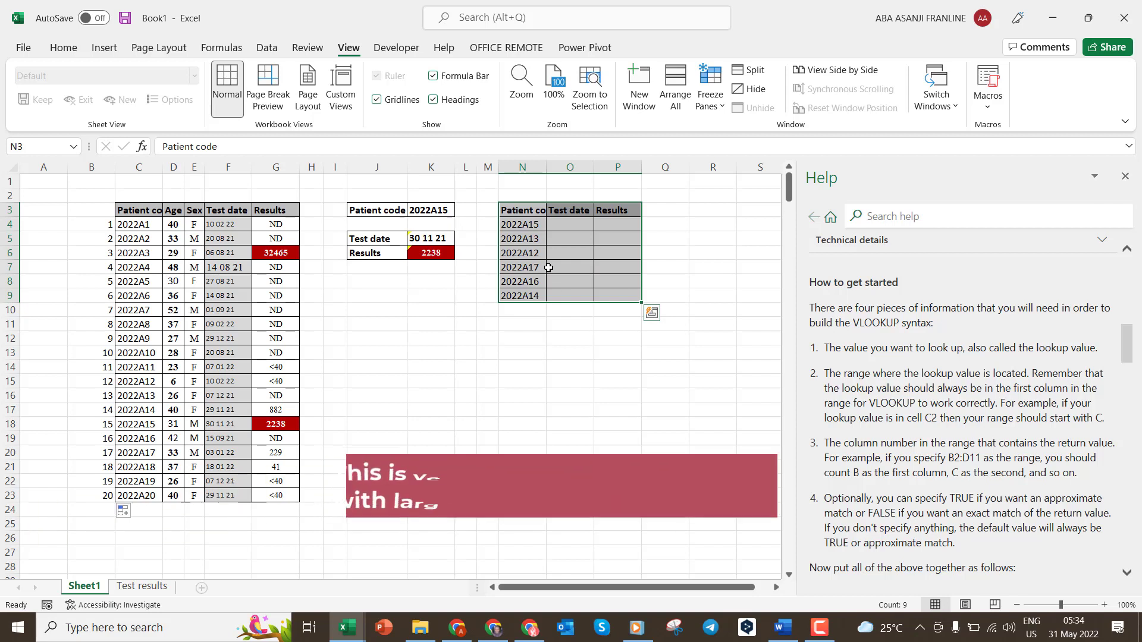
{"action": "left_click", "coordinate": [555, 225]}
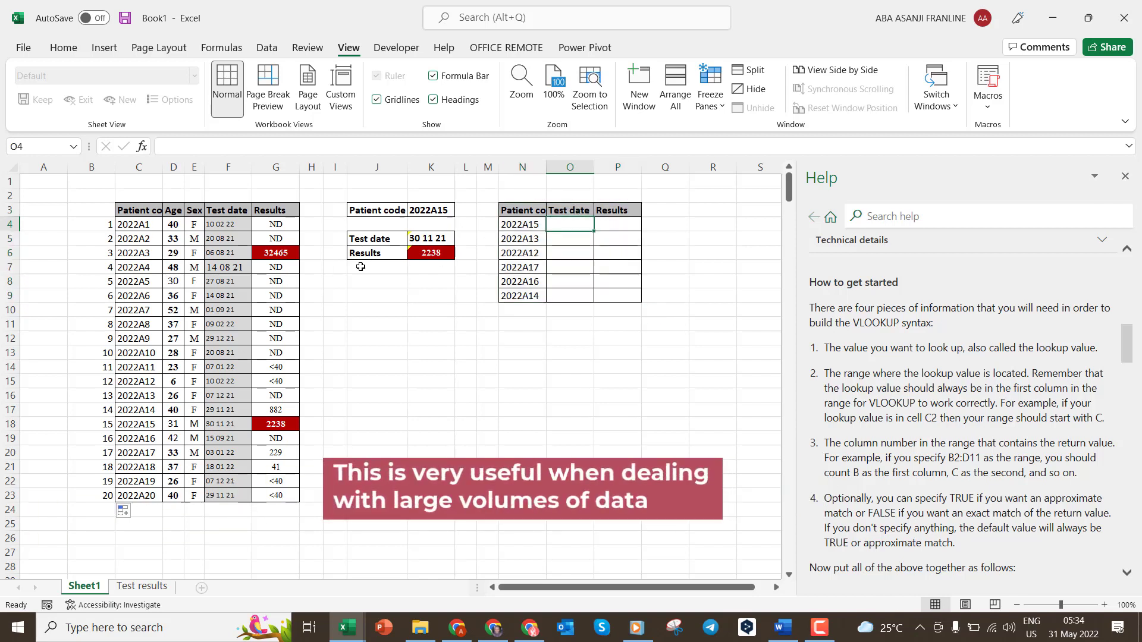
{"action": "left_click", "coordinate": [427, 240]}
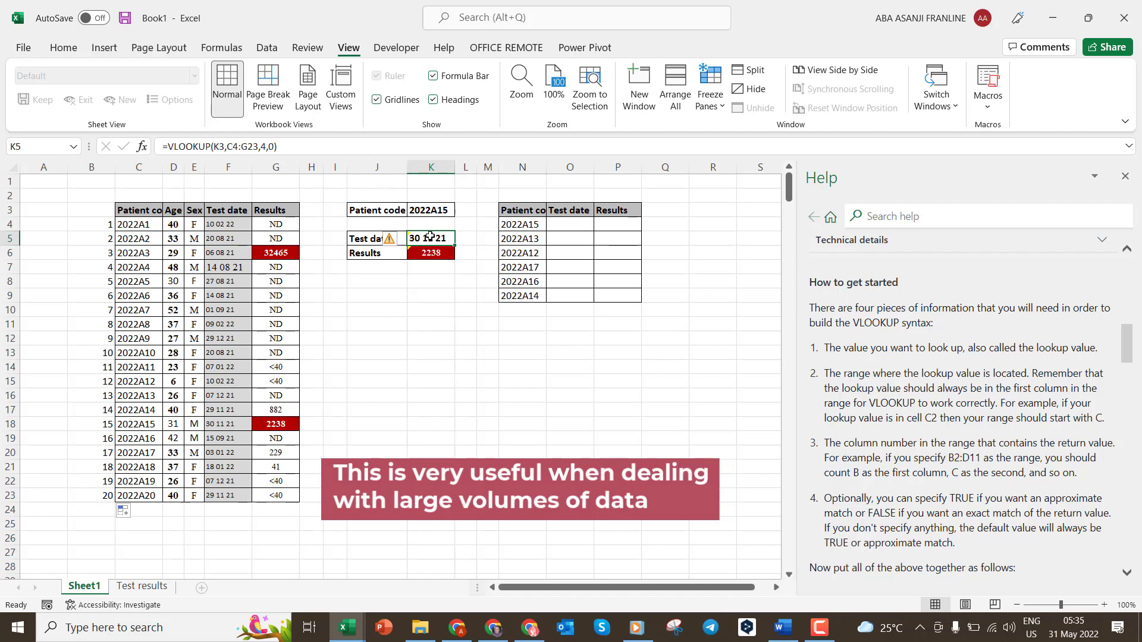
{"action": "left_click", "coordinate": [308, 150]}
{"action": "left_click_drag", "start_coordinate": [308, 150], "coordinate": [168, 147]}
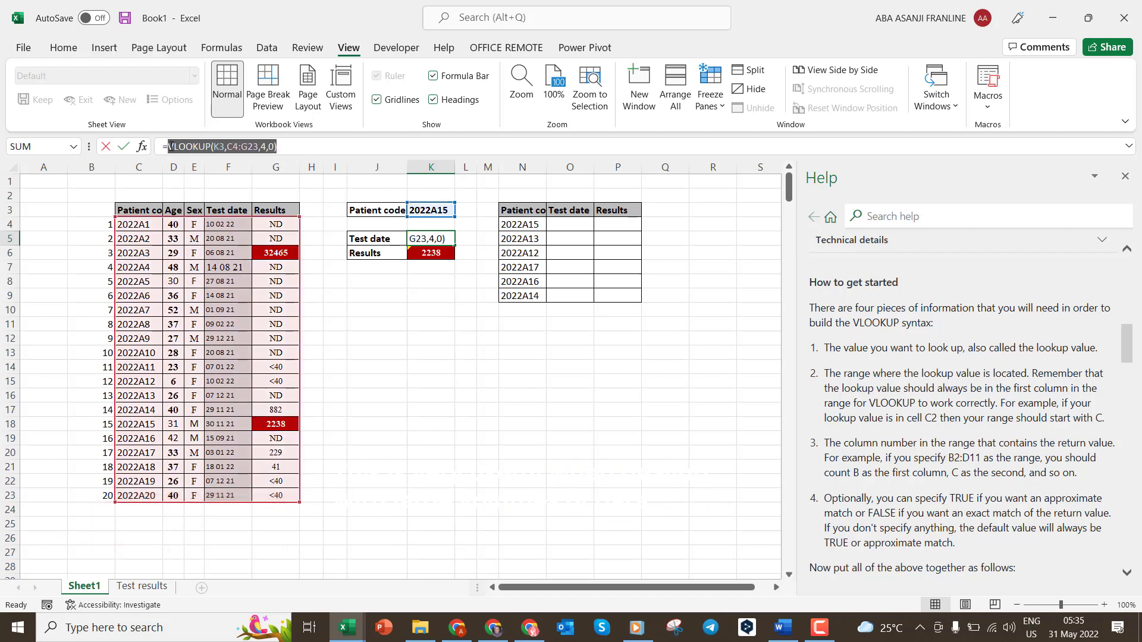
{"action": "key", "text": "Return"}
{"action": "left_click", "coordinate": [568, 224]}
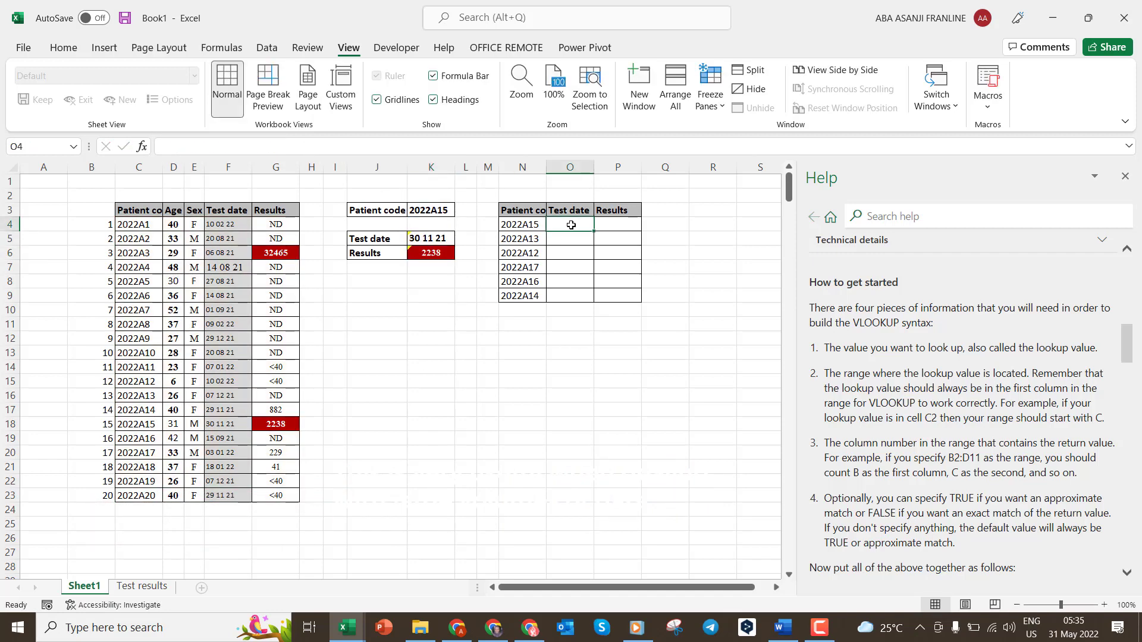
{"action": "left_click", "coordinate": [352, 138]}
{"action": "key", "text": "ctrl+v"}
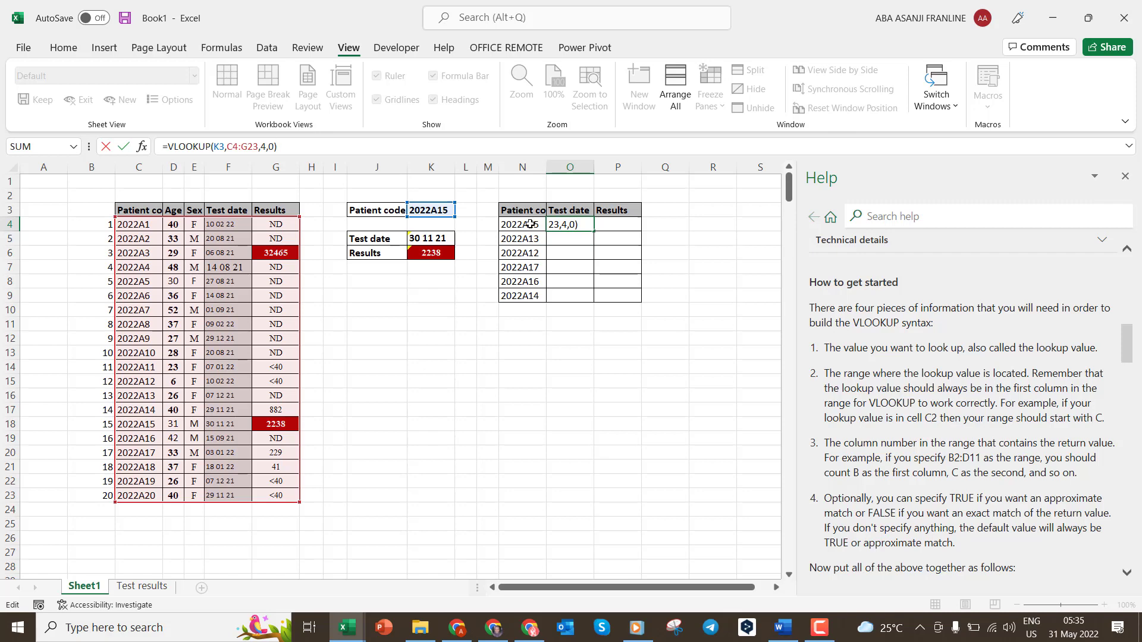
Step: Try replacing the lookup value in the O4 formula with N4, and undo the entry
{"action": "left_click", "coordinate": [224, 147]}
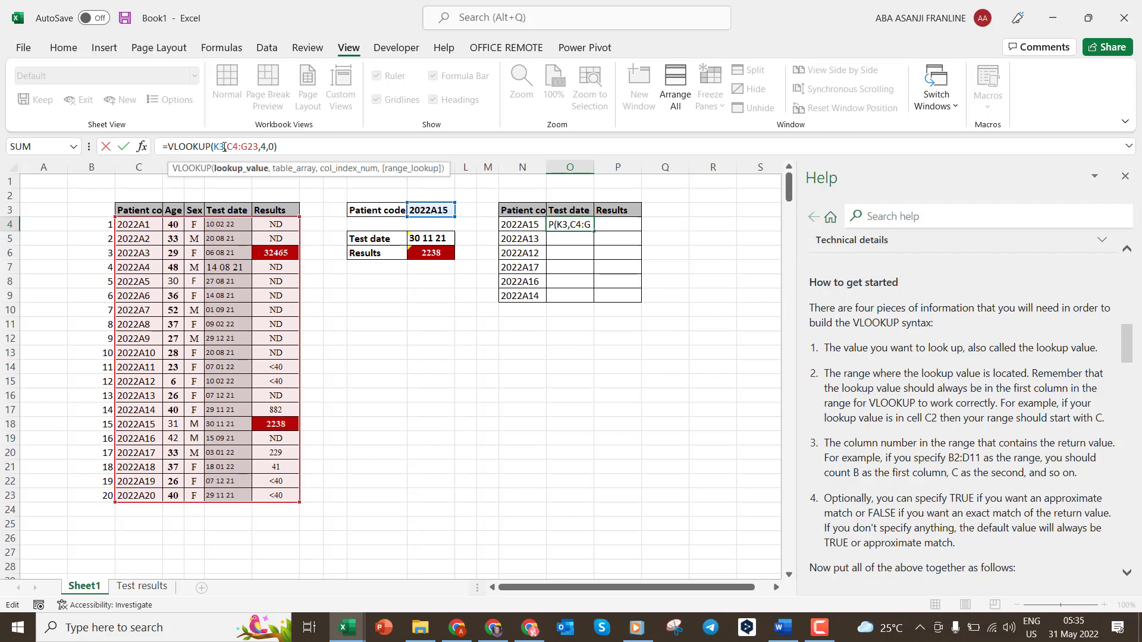
{"action": "key", "text": "BackSpace"}
{"action": "key", "text": "BackSpace"}
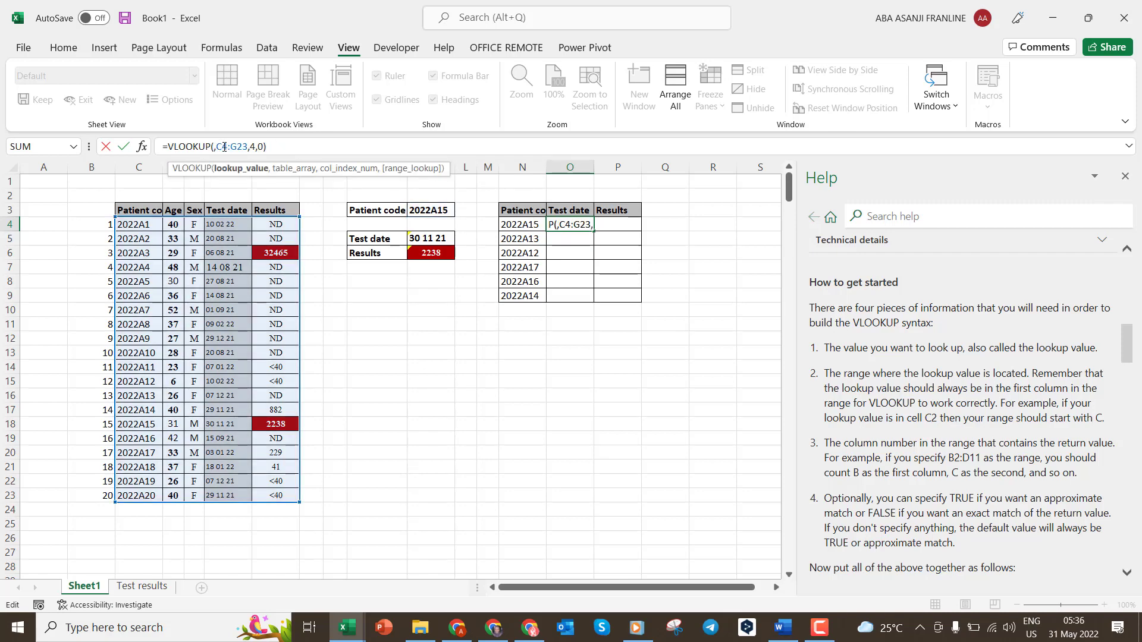
{"action": "type", "text": "N4"}
{"action": "key", "text": "BackSpace"}
{"action": "type", "text": "4"}
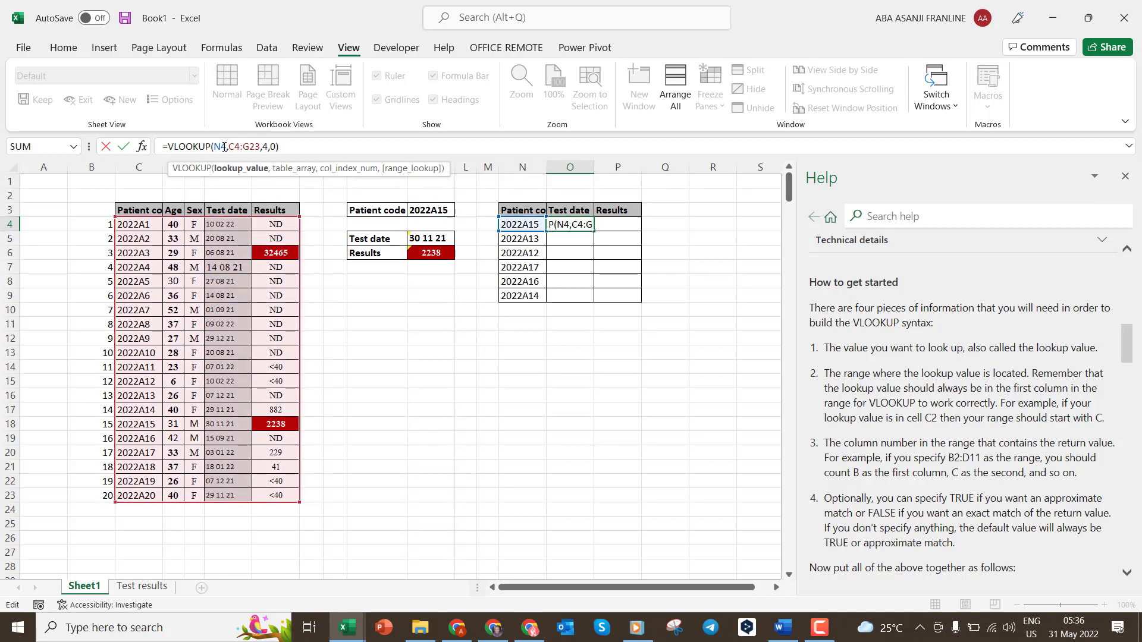
{"action": "key", "text": "Return"}
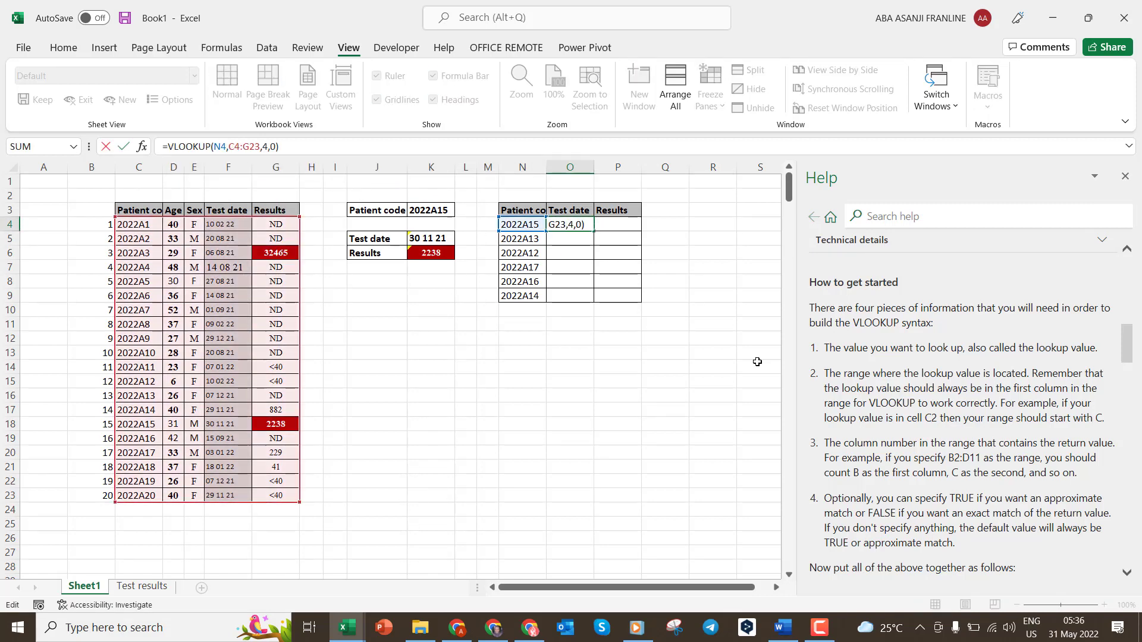
{"action": "key", "text": "Escape"}
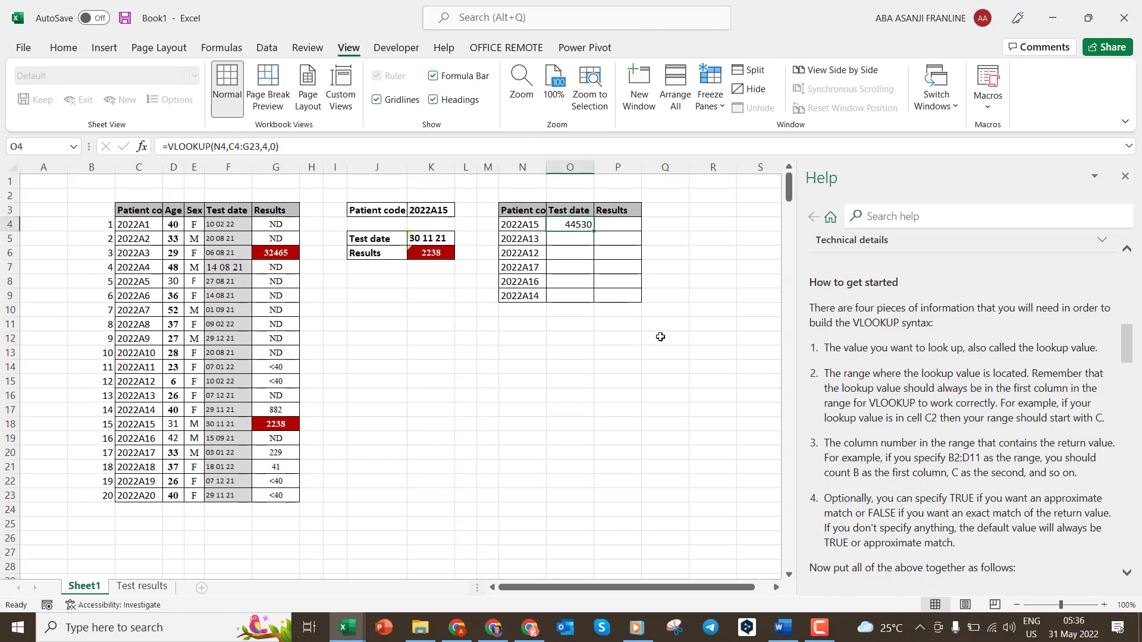
{"action": "key", "text": "Delete"}
{"action": "key", "text": "ctrl+z"}
Step: Move the lookup reference in the O4 formula onto N4 so that it reads =VLOOKUP(N4,C4:G23,4,0)
{"action": "left_click", "coordinate": [229, 148]}
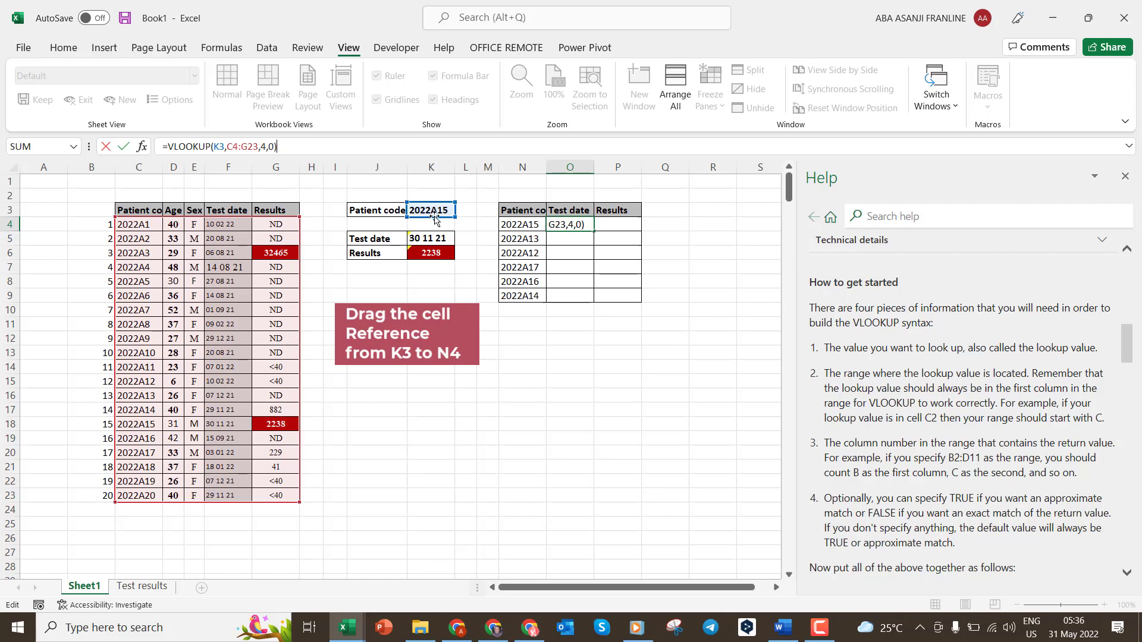
{"action": "left_click_drag", "start_coordinate": [435, 215], "coordinate": [524, 221]}
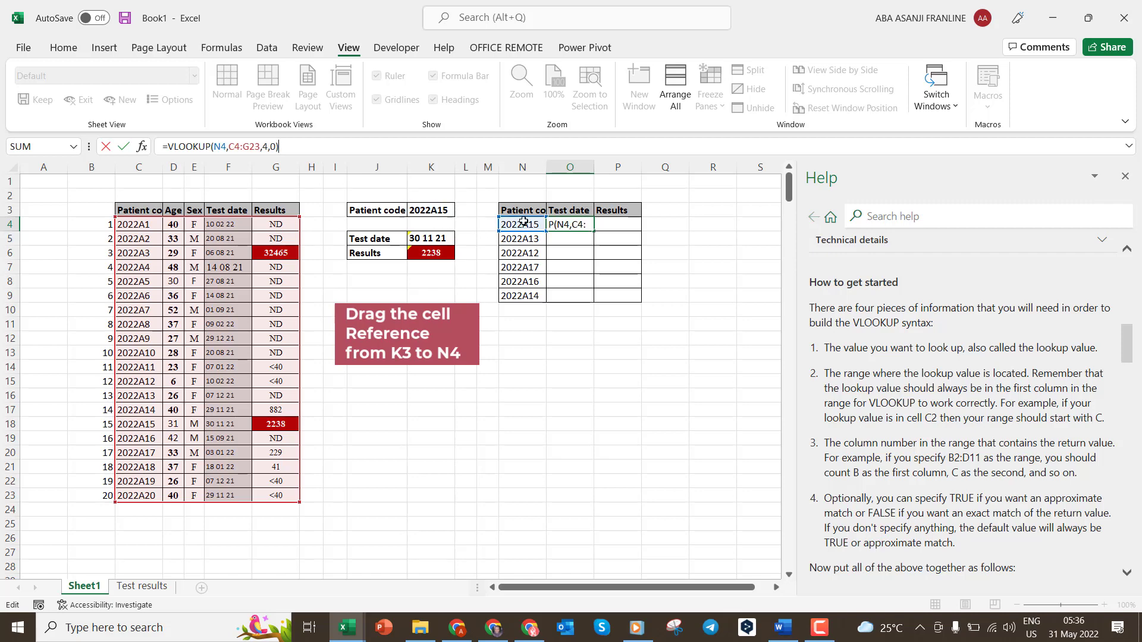
{"action": "key", "text": "Return"}
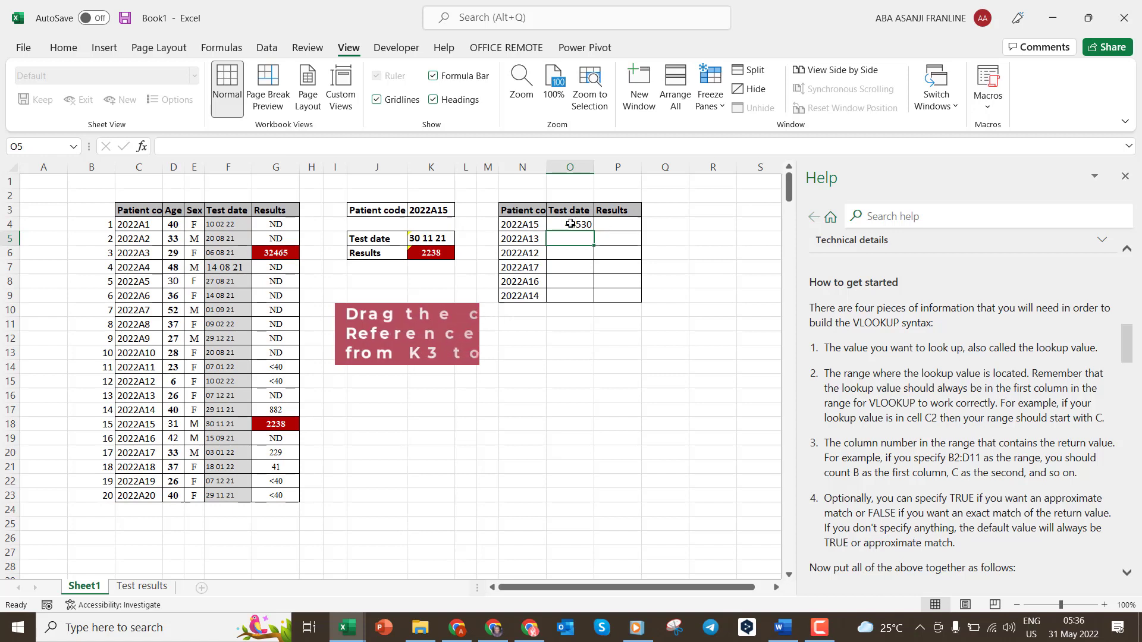
{"action": "left_click", "coordinate": [579, 224]}
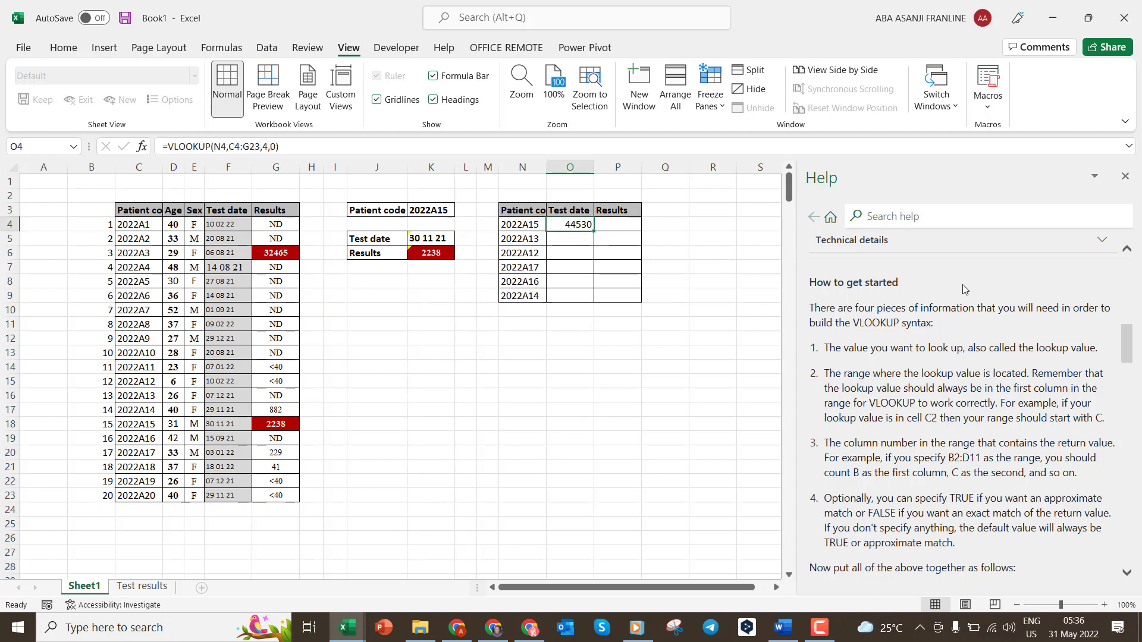
Step: Copy the date formatting of F9 onto O4:O9 and enlarge the font there to 11
{"action": "left_click", "coordinate": [238, 296]}
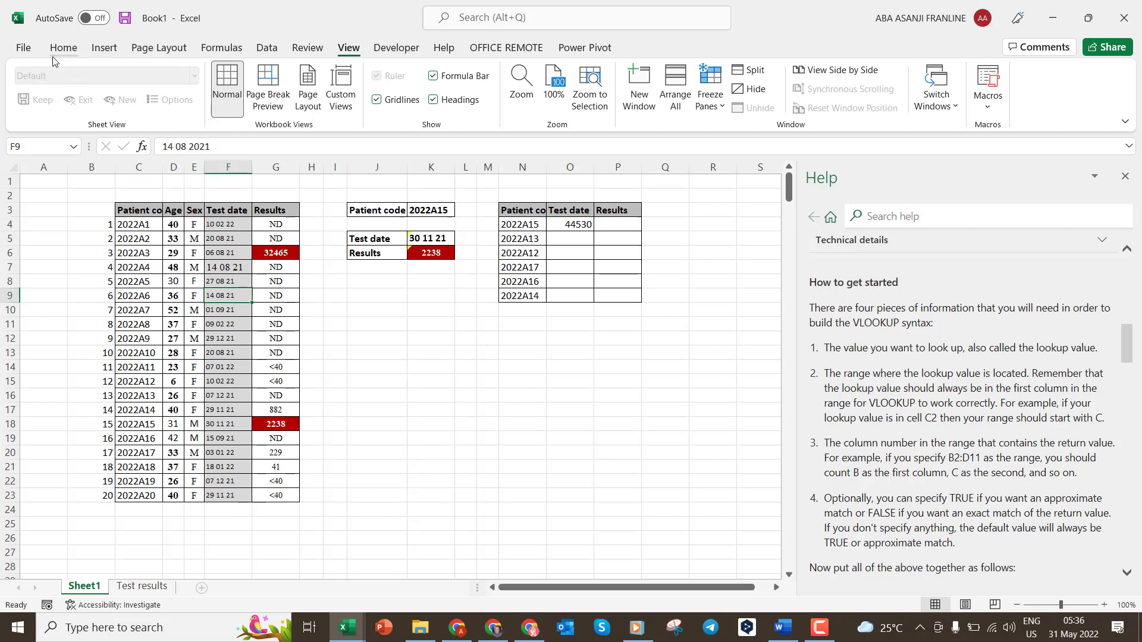
{"action": "left_click", "coordinate": [64, 47]}
{"action": "left_click", "coordinate": [97, 107]}
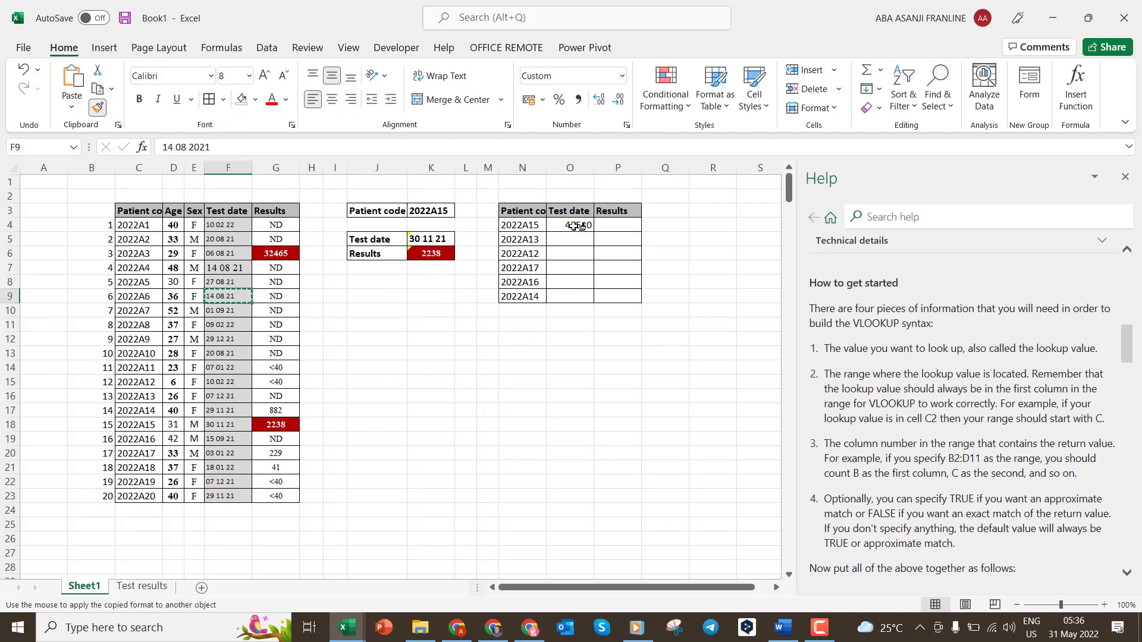
{"action": "left_click_drag", "start_coordinate": [571, 225], "coordinate": [570, 296]}
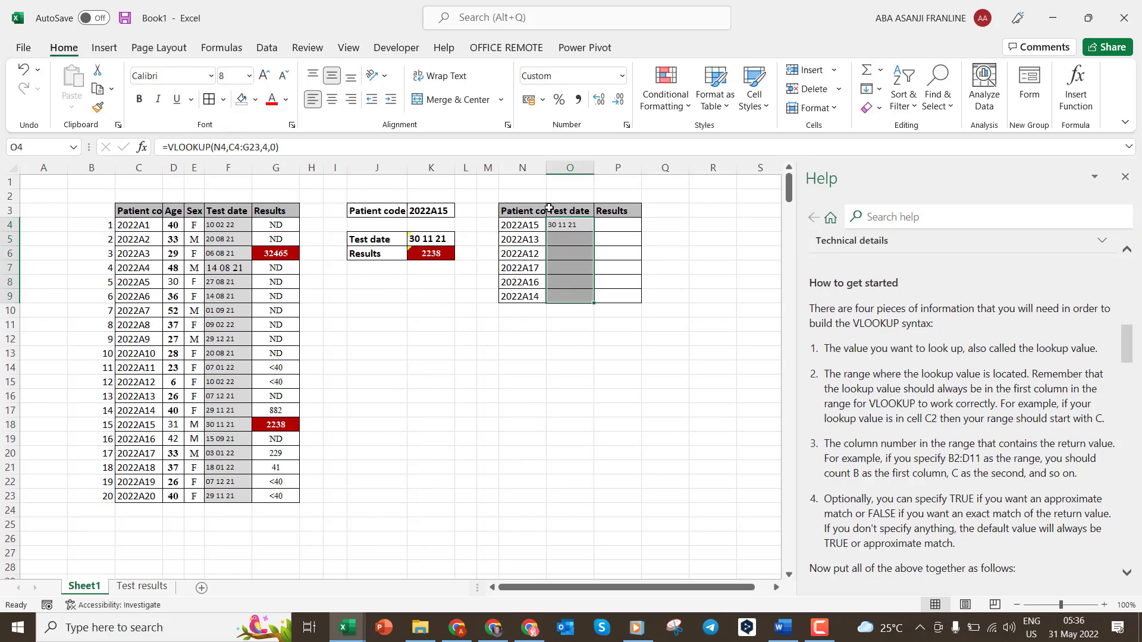
{"action": "left_click", "coordinate": [265, 77]}
Step: Fill the O4 lookup formula down to O9 and change the patient code in N9 to 2022A1
{"action": "left_click", "coordinate": [571, 226]}
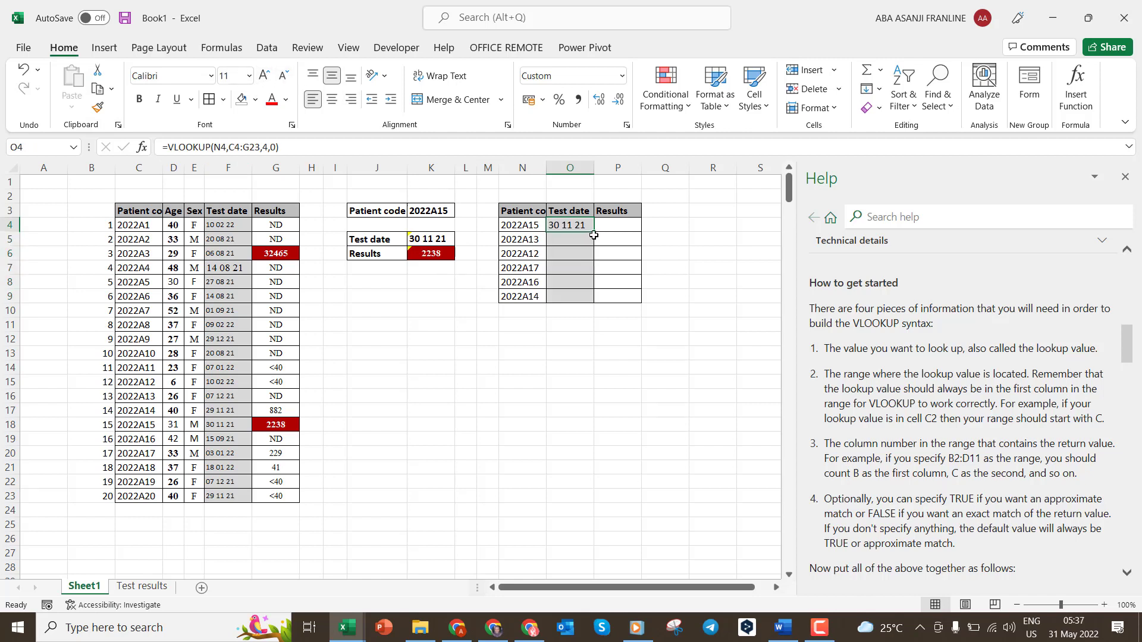
{"action": "left_click_drag", "start_coordinate": [594, 235], "coordinate": [597, 297]}
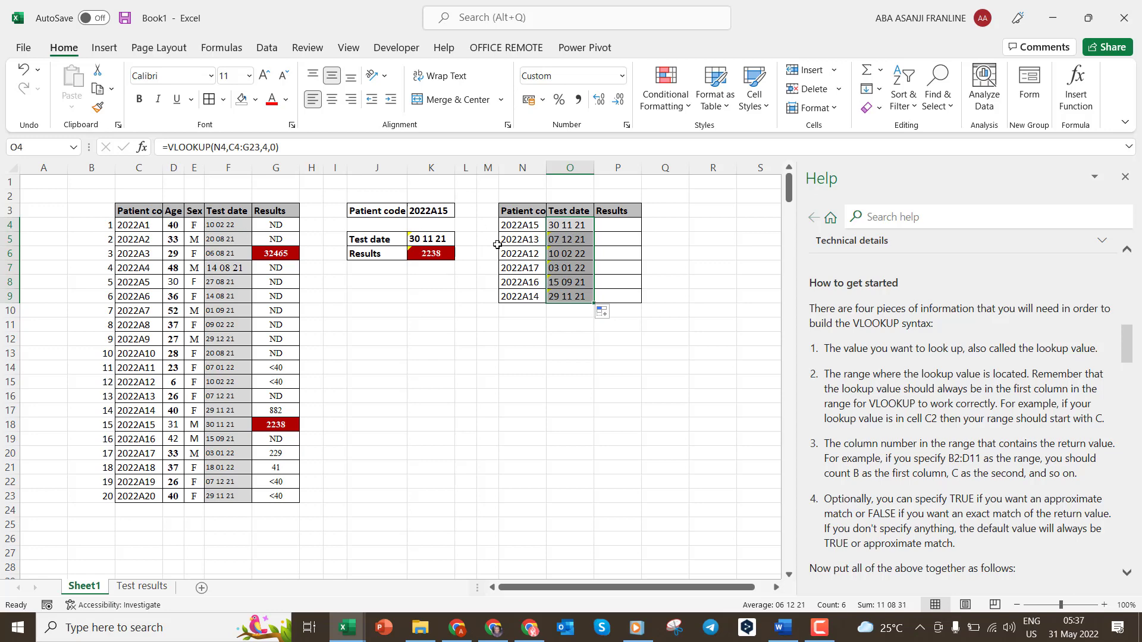
{"action": "double_click", "coordinate": [538, 296]}
{"action": "key", "text": "BackSpace"}
{"action": "key", "text": "Return"}
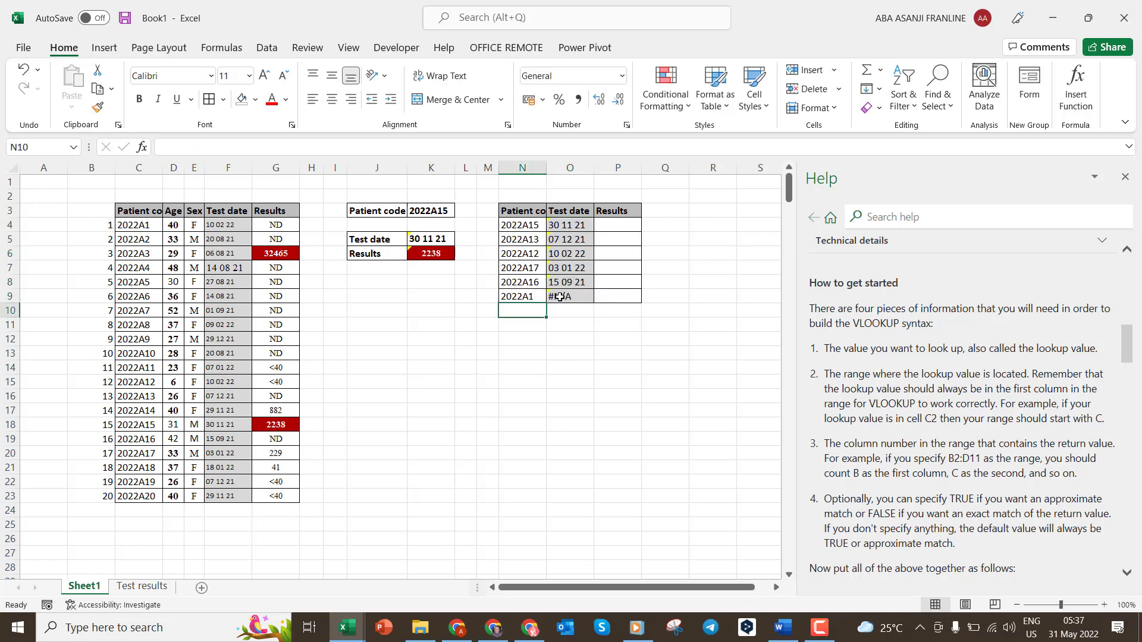
Step: Inspect the O9 formula to see which source range it searches
{"action": "left_click", "coordinate": [559, 296]}
{"action": "left_click", "coordinate": [515, 149]}
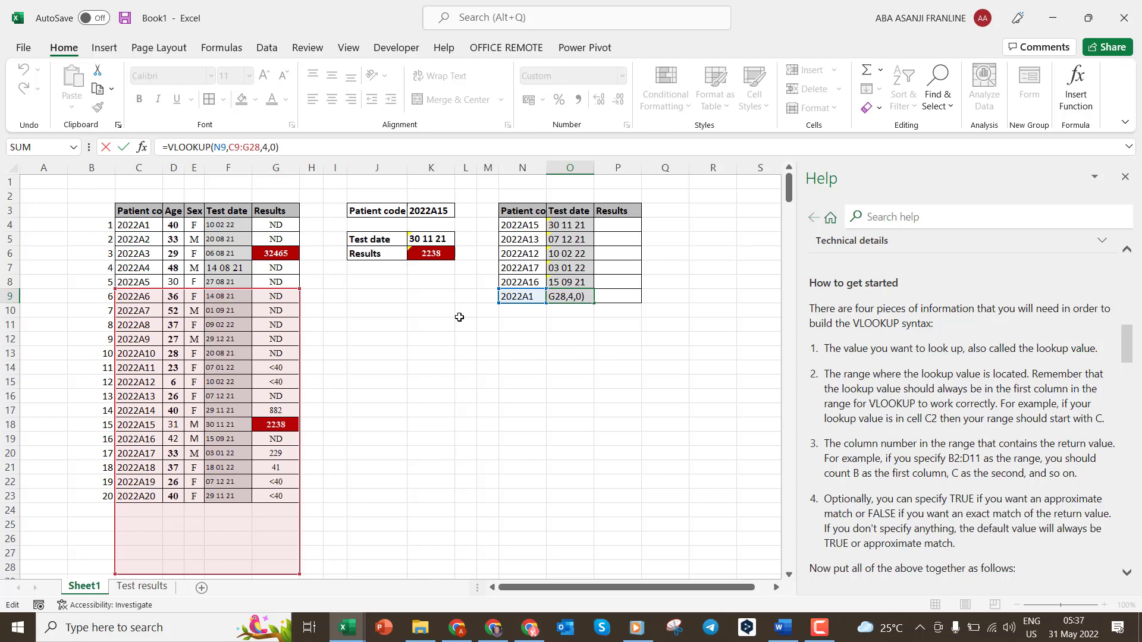
{"action": "key", "text": "Return"}
Step: Make the table range in the O4 formula absolute so that it reads =VLOOKUP(N4,$C$4:$G$23,4,0)
{"action": "left_click", "coordinate": [557, 222]}
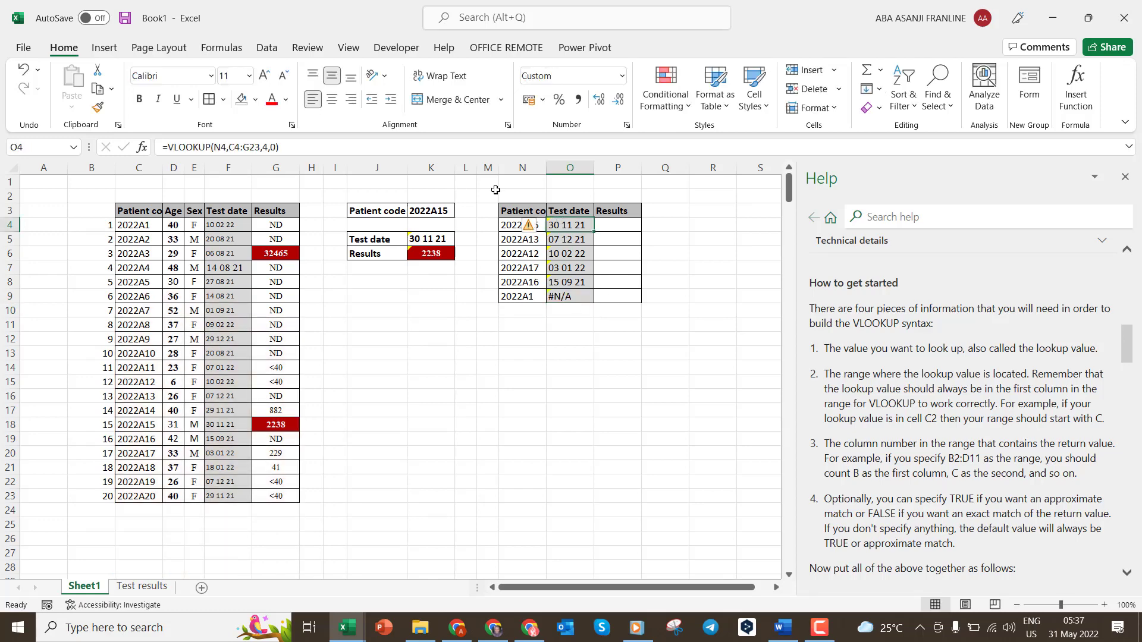
{"action": "left_click", "coordinate": [352, 140]}
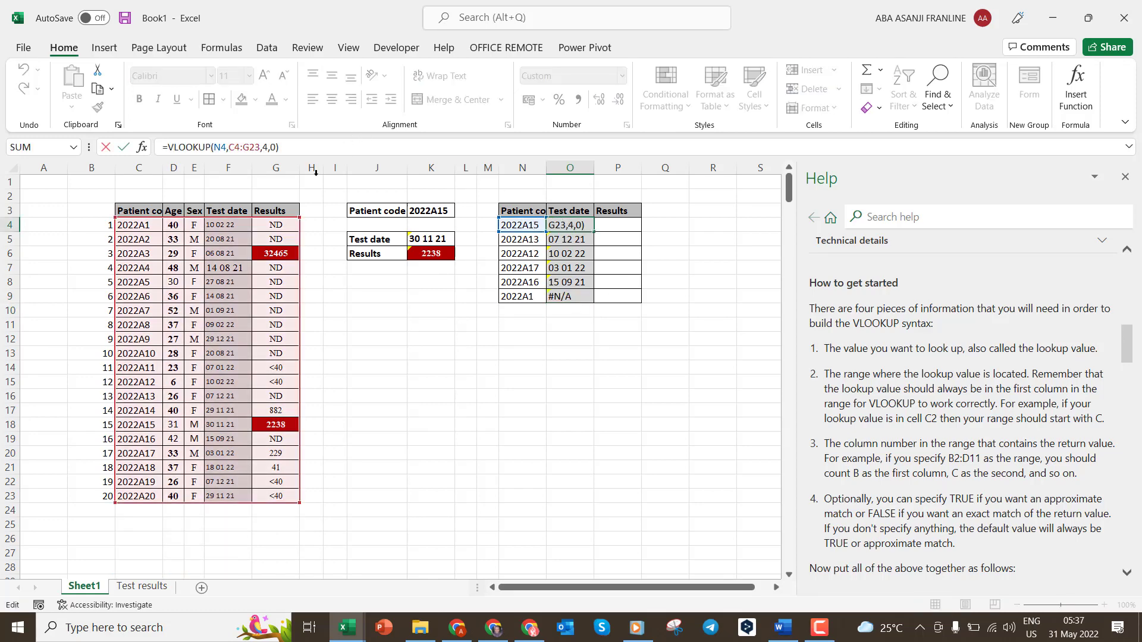
{"action": "left_click", "coordinate": [231, 148]}
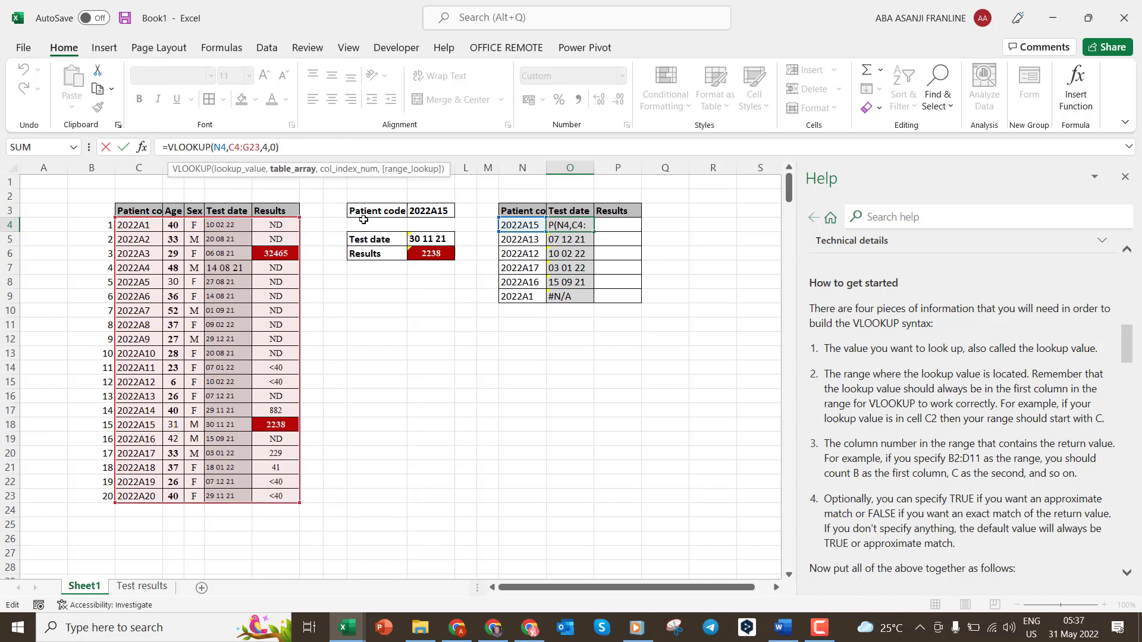
{"action": "type", "text": "$"}
{"action": "key", "text": "Left"}
{"action": "type", "text": "$C"}
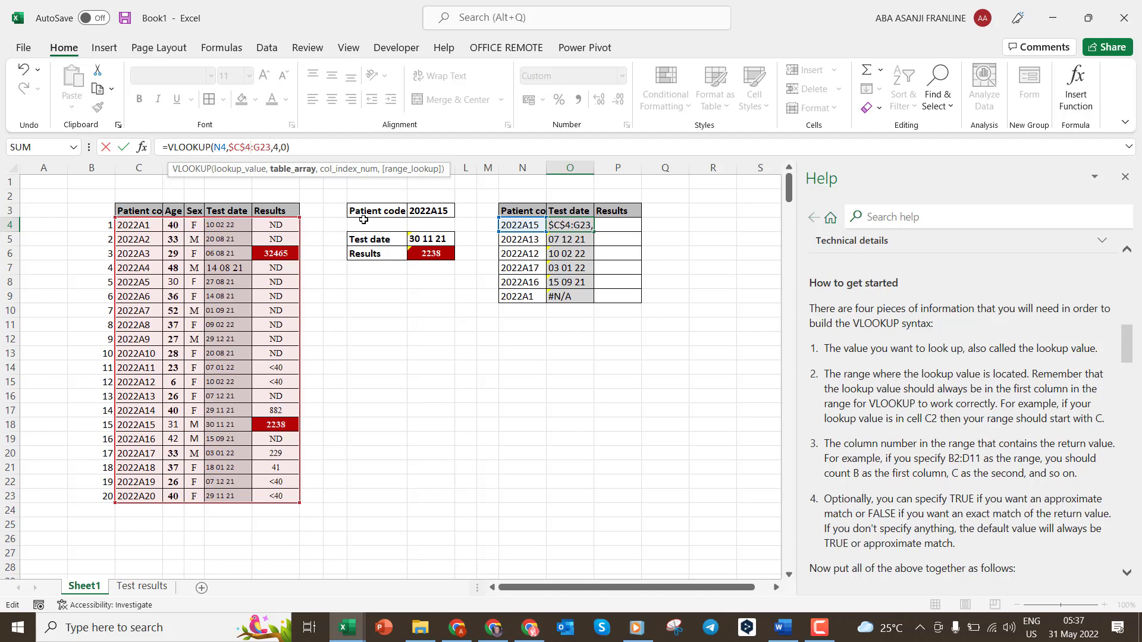
{"action": "type", "text": "$"}
{"action": "key", "text": "Right"}
{"action": "type", "text": "$"}
{"action": "key", "text": "Return"}
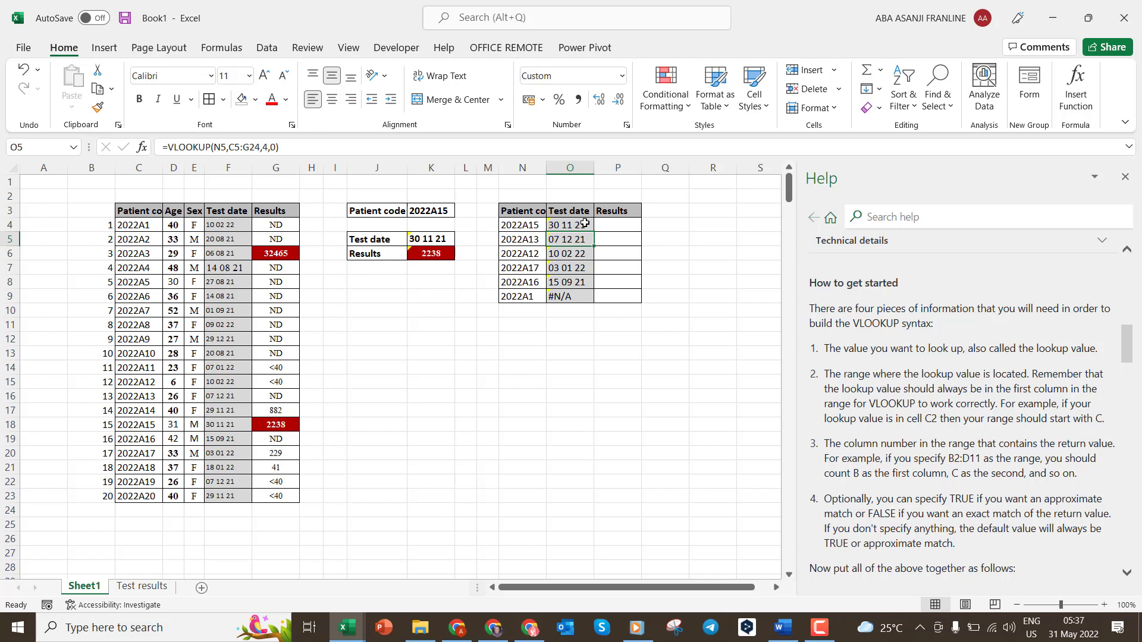
Step: Fill the O4 formula with the absolute range down through O9 and check the formula in O9
{"action": "left_click", "coordinate": [585, 223]}
{"action": "left_click", "coordinate": [591, 237]}
{"action": "left_click", "coordinate": [578, 223]}
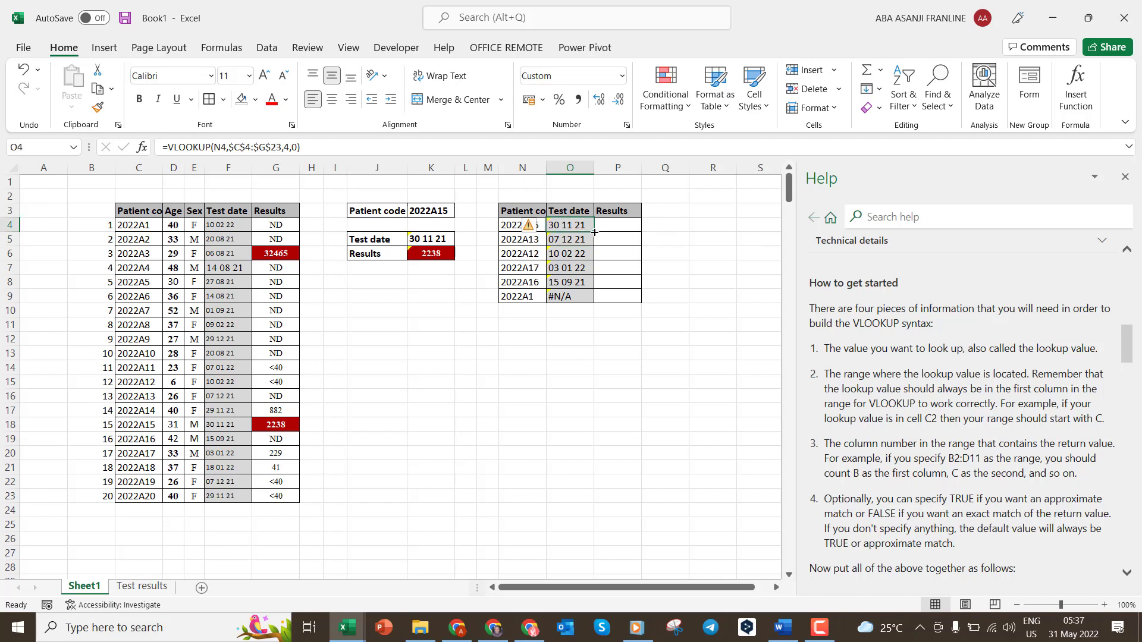
{"action": "double_click", "coordinate": [594, 232]}
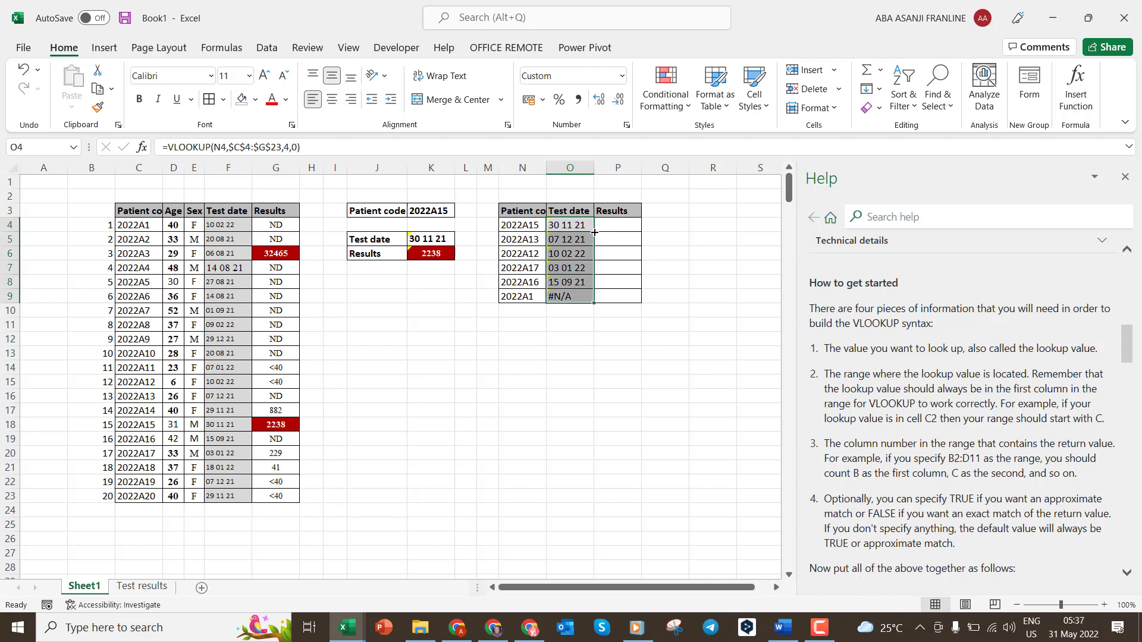
{"action": "left_click", "coordinate": [576, 296]}
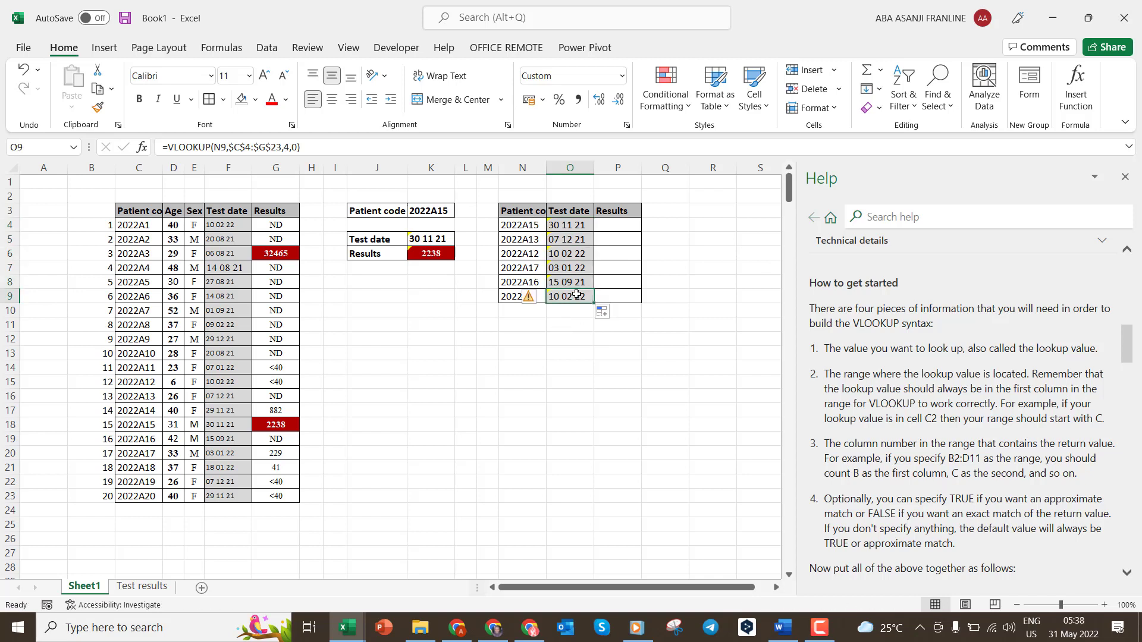
Step: Copy the VLOOKUP formula text from O4 and enter it as a formula in P4 under Results
{"action": "left_click", "coordinate": [580, 226]}
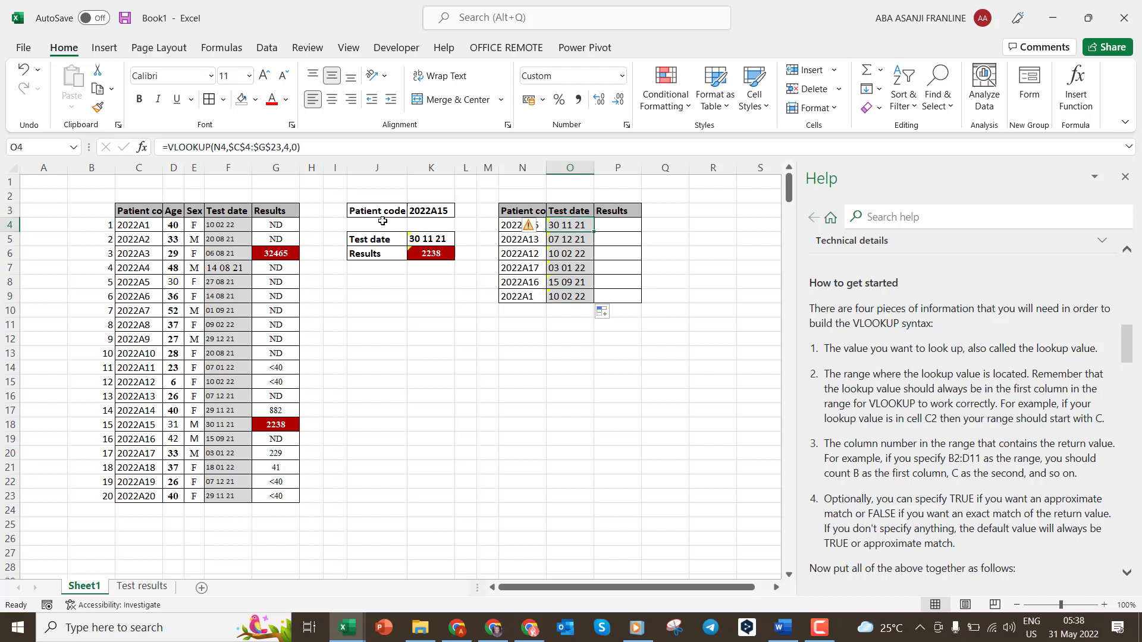
{"action": "left_click", "coordinate": [510, 226]}
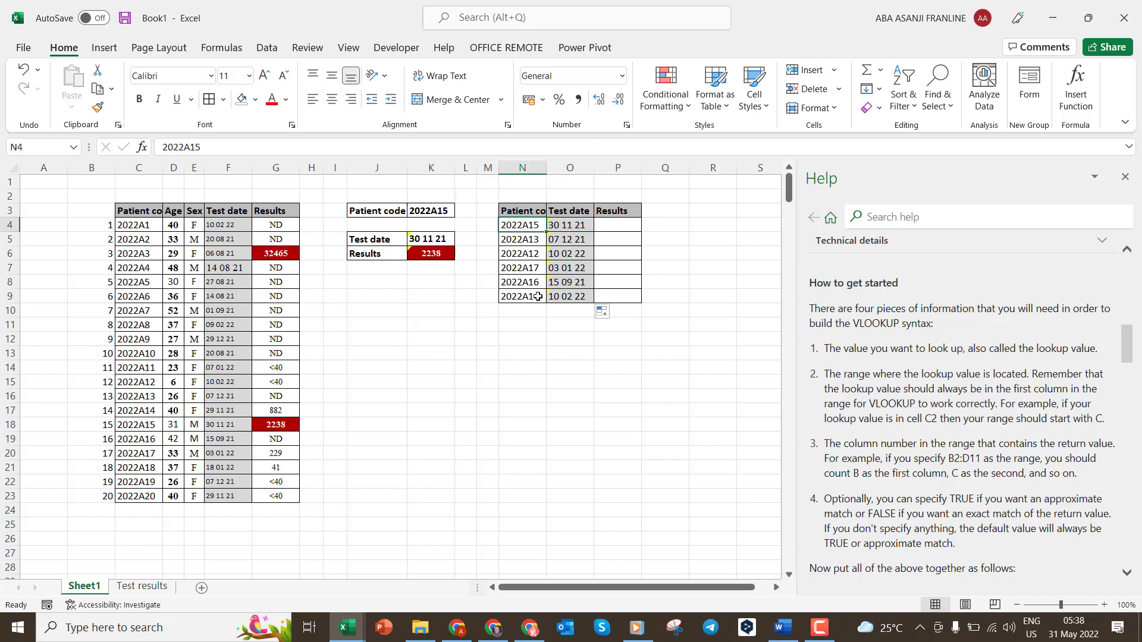
{"action": "left_click", "coordinate": [561, 225]}
{"action": "left_click_drag", "start_coordinate": [300, 147], "coordinate": [167, 147]}
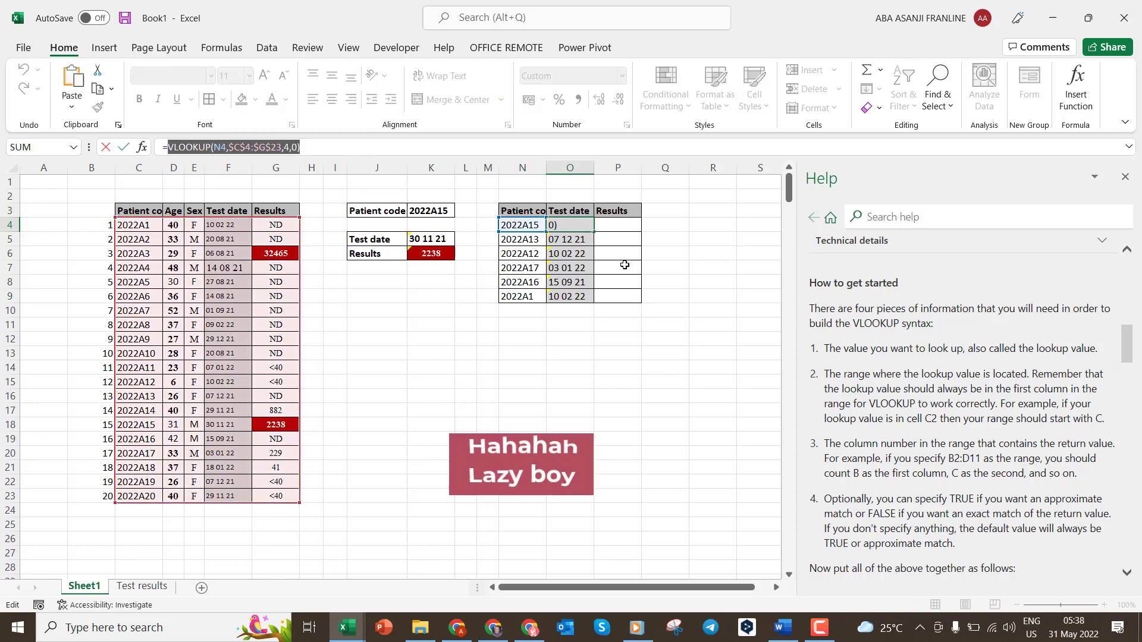
{"action": "key", "text": "Return"}
{"action": "left_click", "coordinate": [619, 225]}
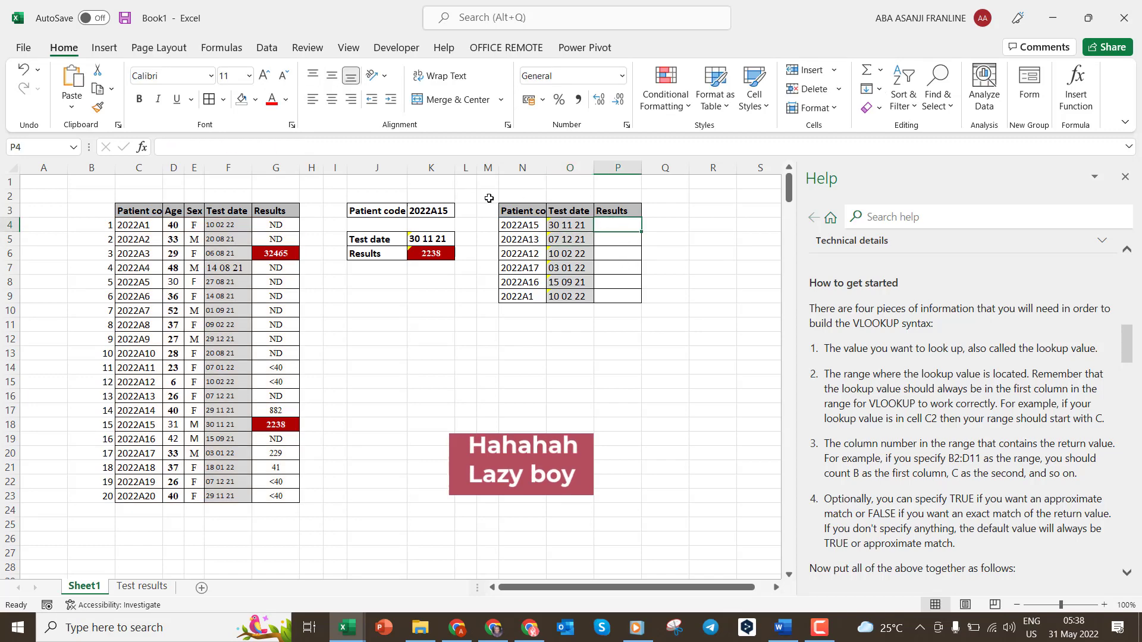
{"action": "type", "text": "="}
{"action": "key", "text": "ctrl+v"}
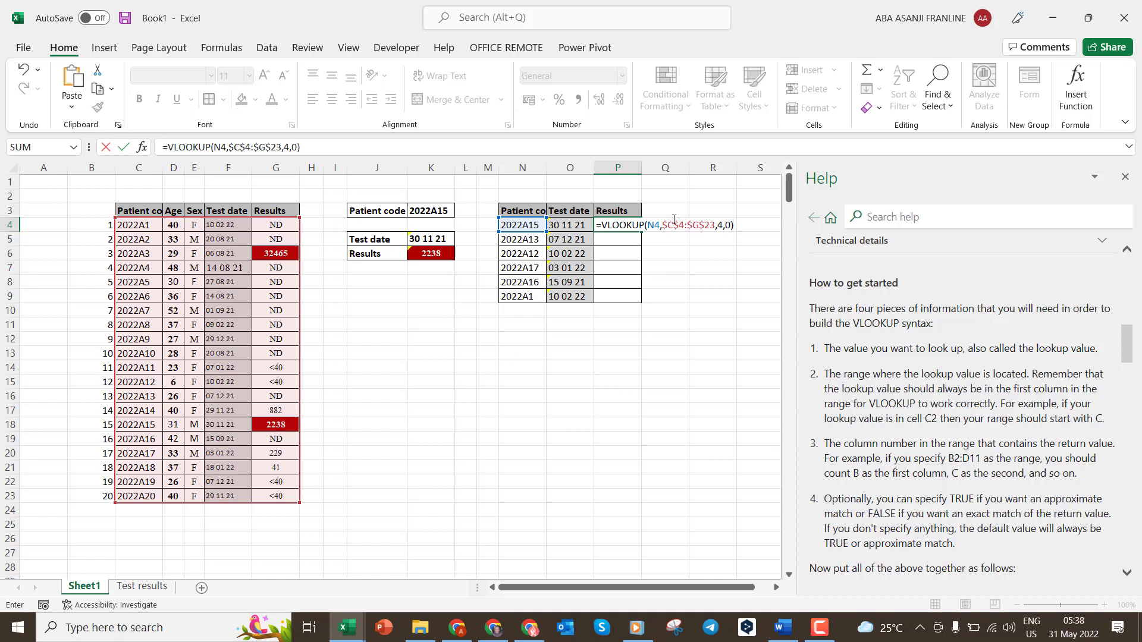
Step: Set the column index in the P4 formula to 5 so that it reads =VLOOKUP(N4,$C$4:$G$23,5,0)
{"action": "left_click", "coordinate": [286, 150]}
{"action": "key", "text": "BackSpace"}
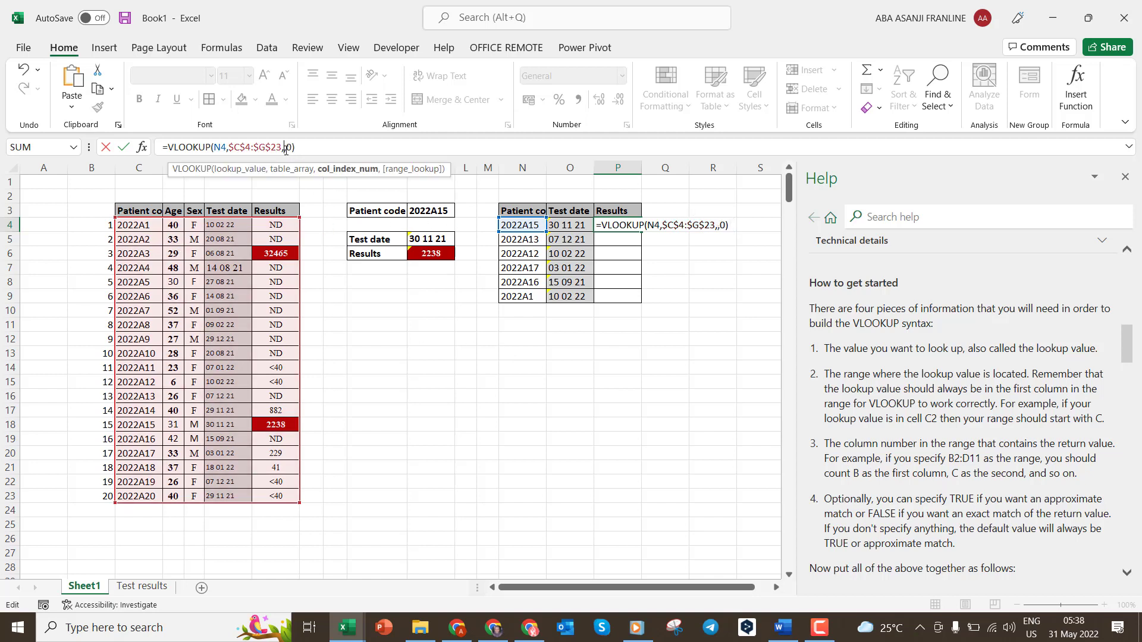
{"action": "type", "text": "5"}
{"action": "key", "text": "Return"}
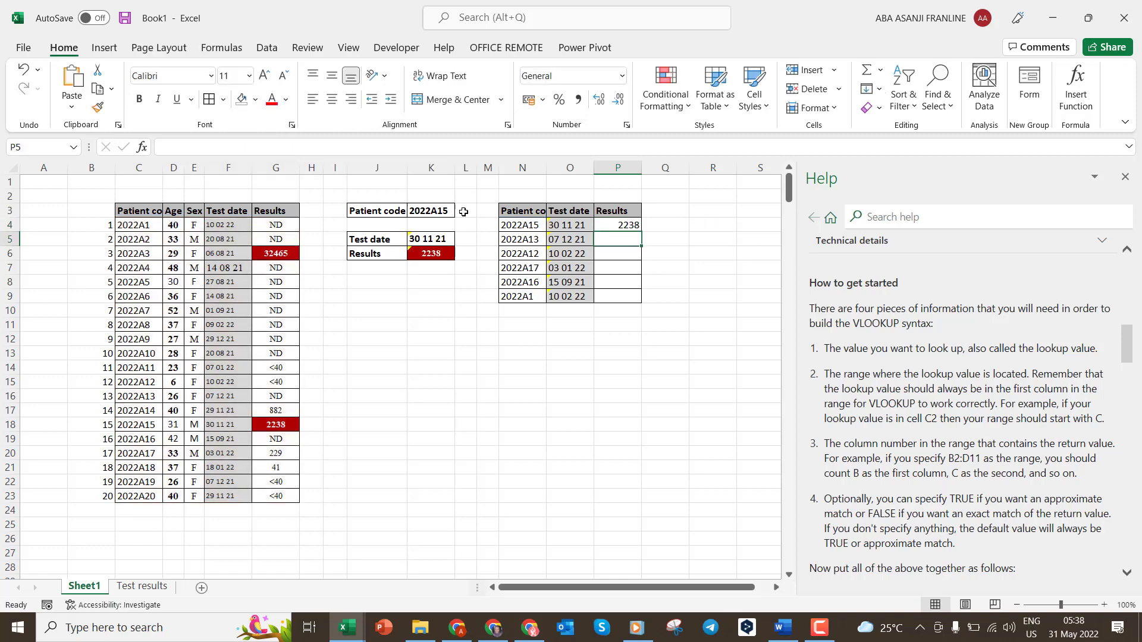
Step: Copy the formatting of G18 onto P4:P9 and fill the P4 formula down to P9
{"action": "left_click", "coordinate": [287, 422]}
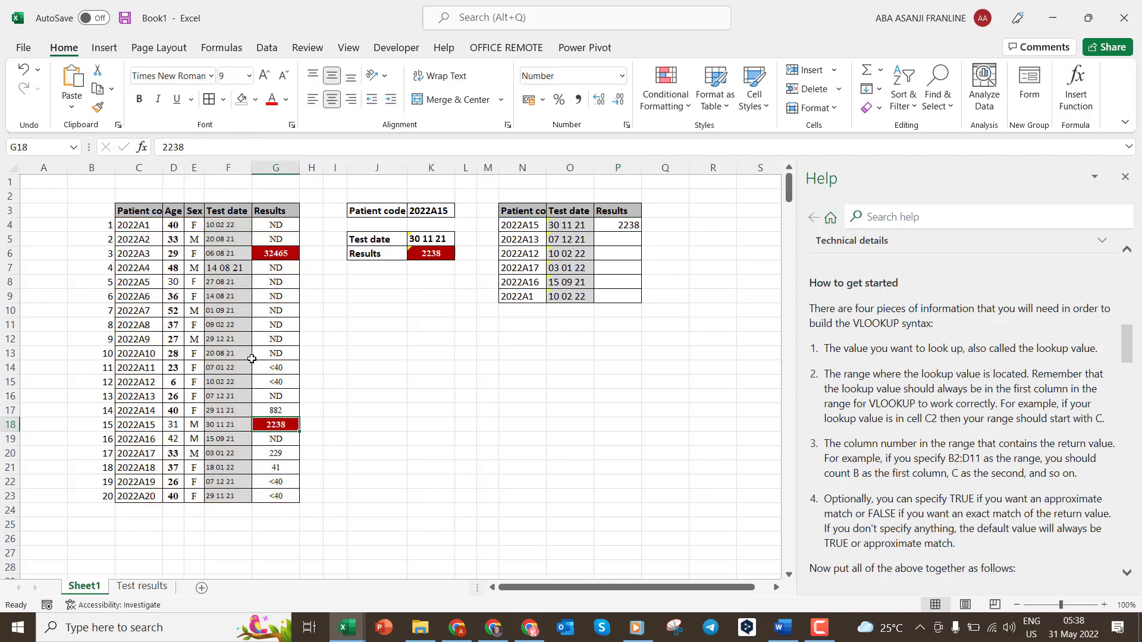
{"action": "left_click", "coordinate": [97, 108]}
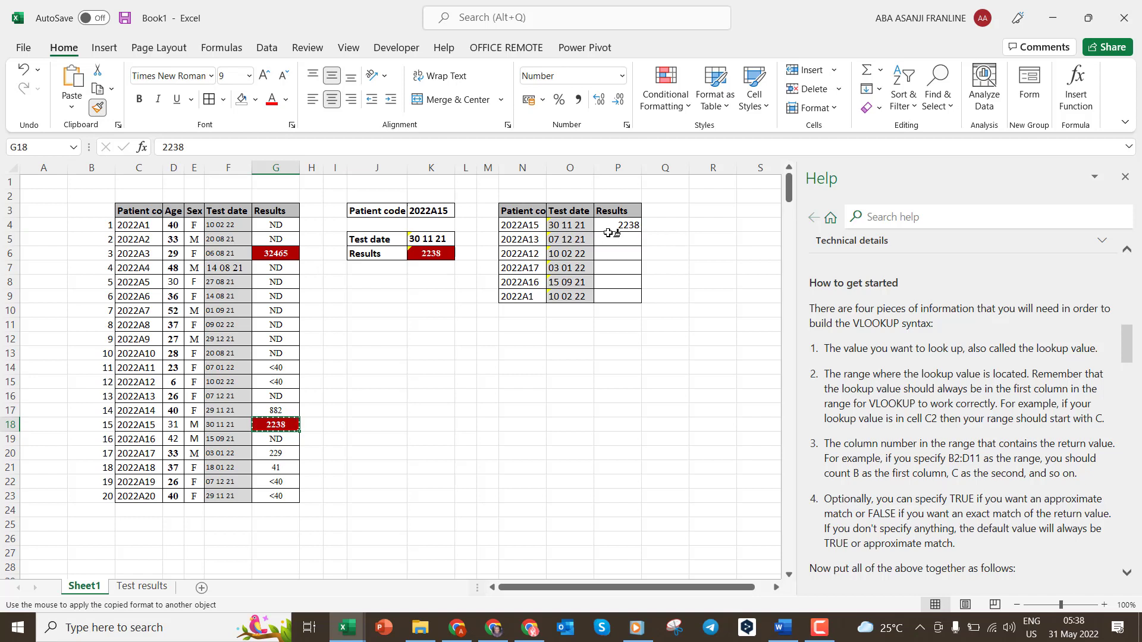
{"action": "left_click_drag", "start_coordinate": [616, 226], "coordinate": [620, 293]}
{"action": "key", "text": "ctrl+d"}
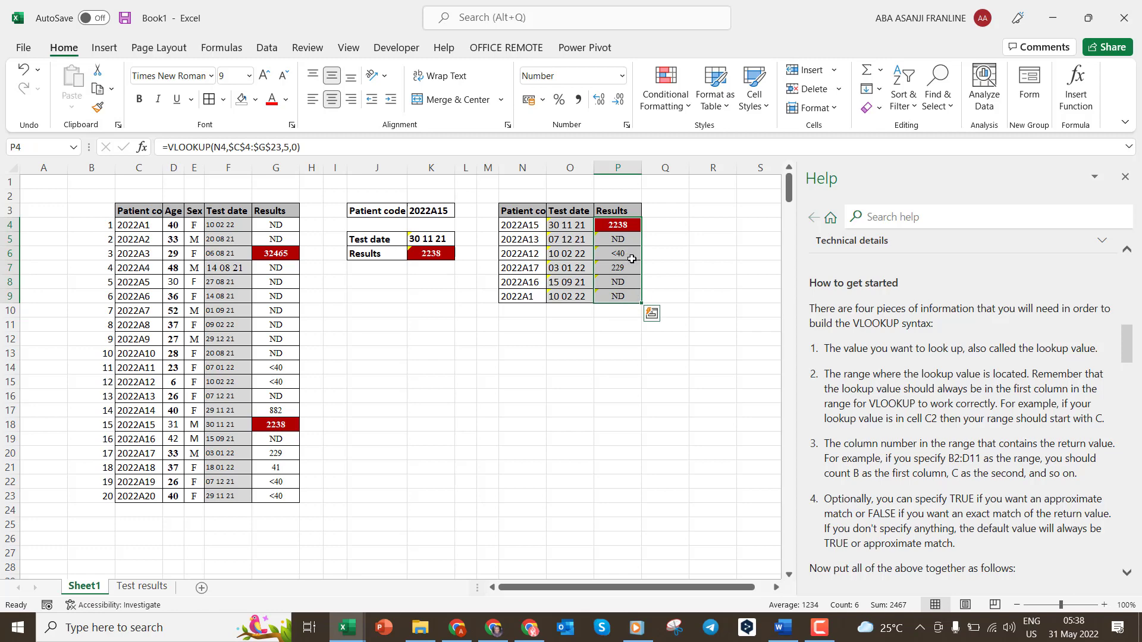
Step: Check the source range in the P9 formula and compare the N6 patient's lookup with source row C15:G15
{"action": "double_click", "coordinate": [622, 296]}
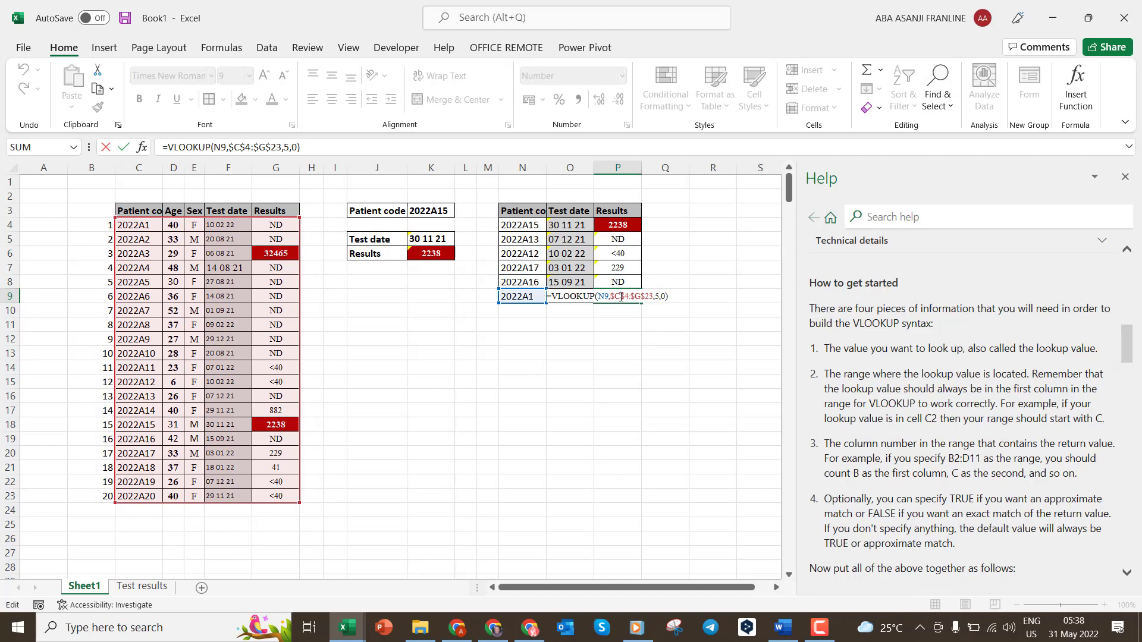
{"action": "key", "text": "Return"}
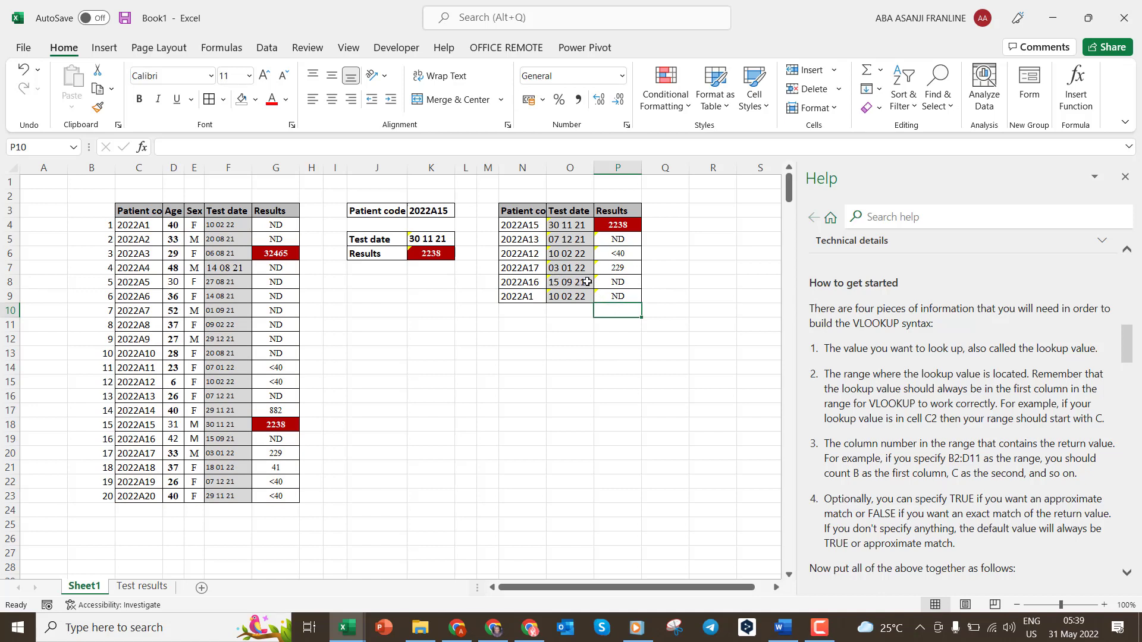
{"action": "left_click", "coordinate": [533, 254]}
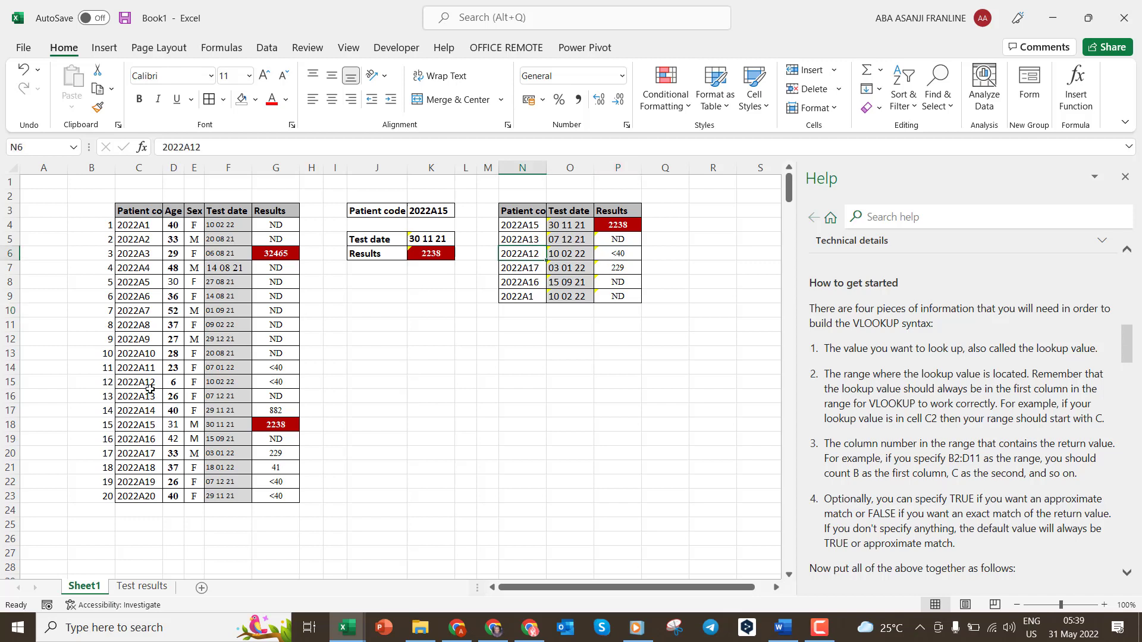
{"action": "left_click_drag", "start_coordinate": [150, 388], "coordinate": [290, 387]}
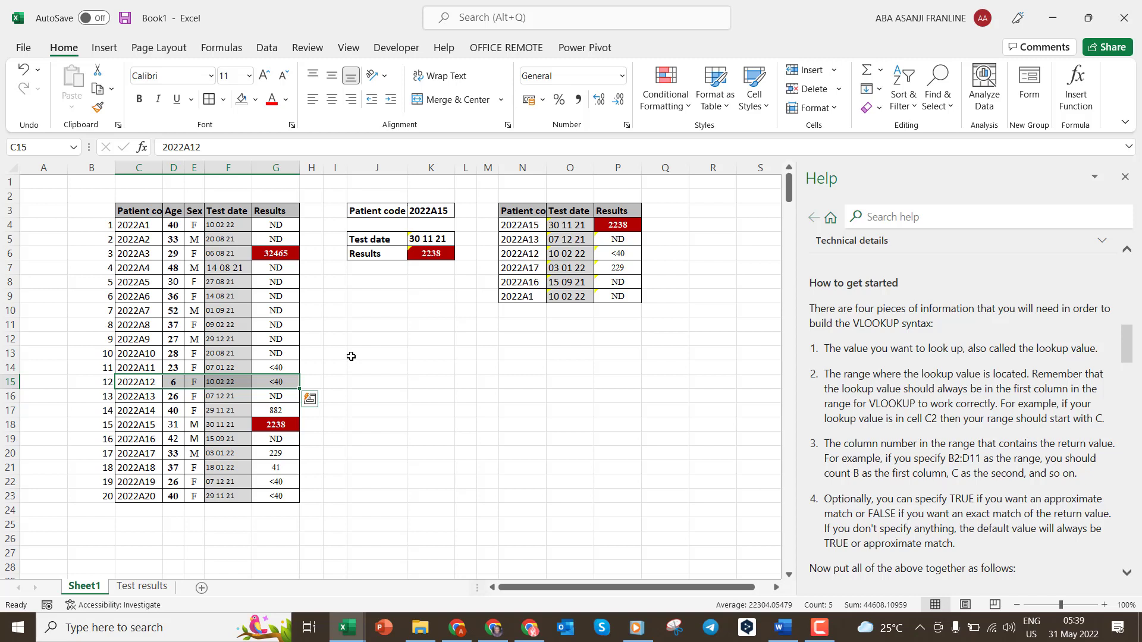
{"action": "left_click", "coordinate": [424, 318]}
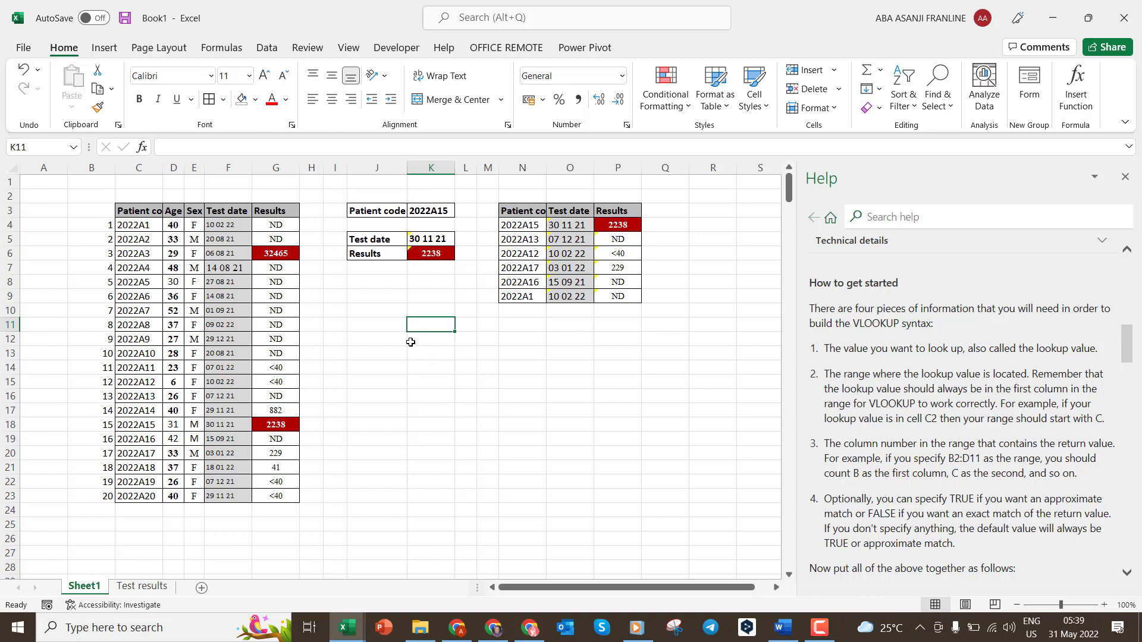
{"action": "left_click_drag", "start_coordinate": [378, 325], "coordinate": [428, 350]}
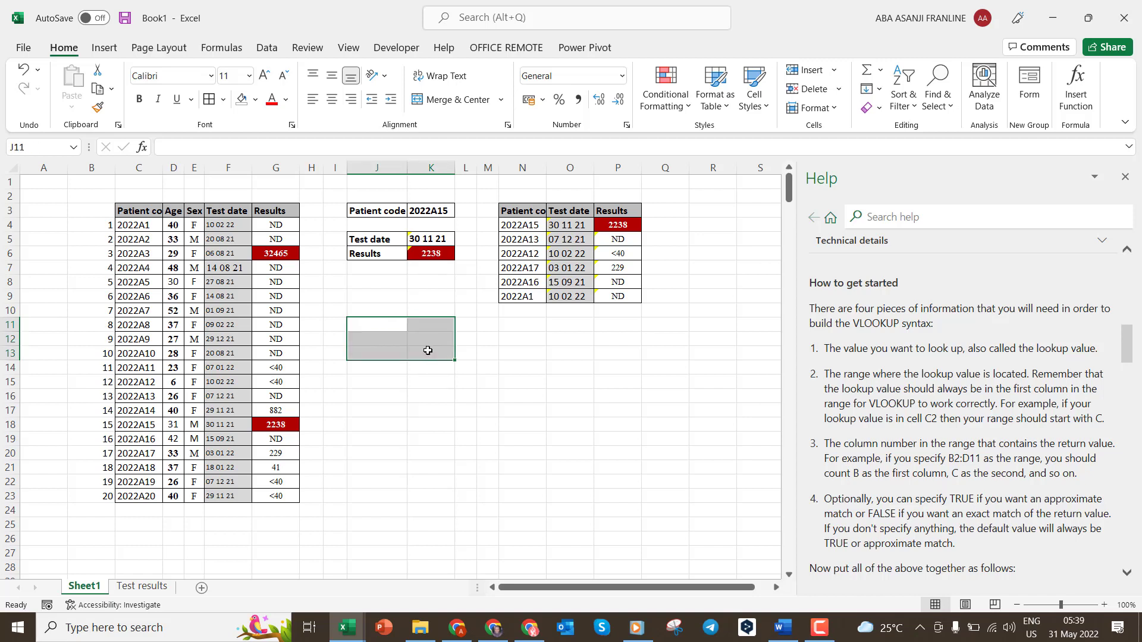
{"action": "left_click_drag", "start_coordinate": [376, 307], "coordinate": [421, 370]}
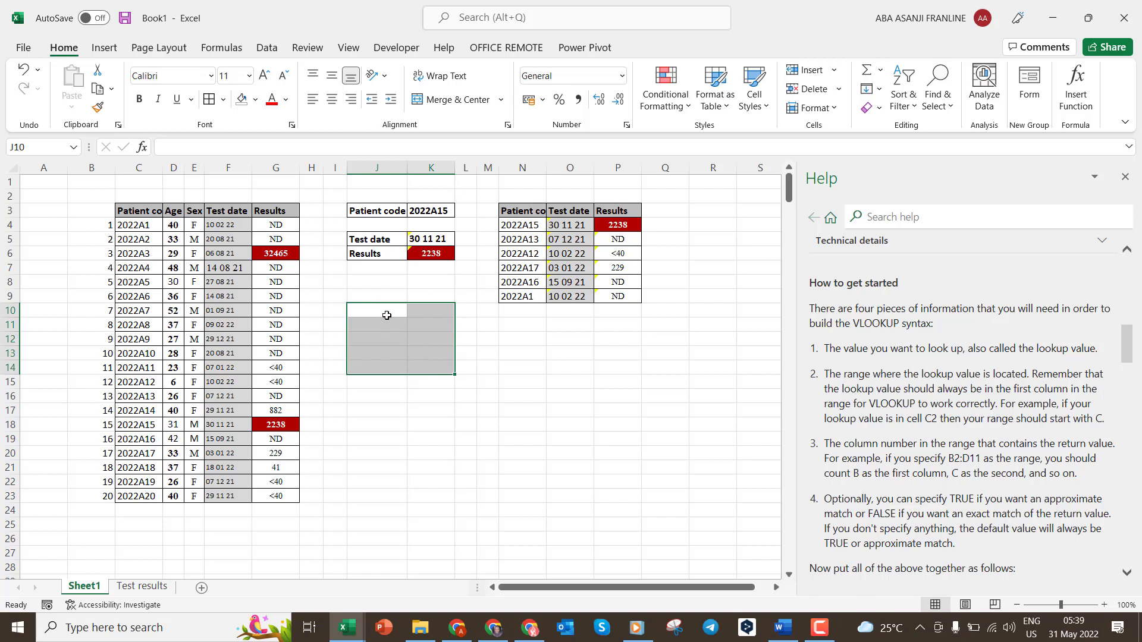